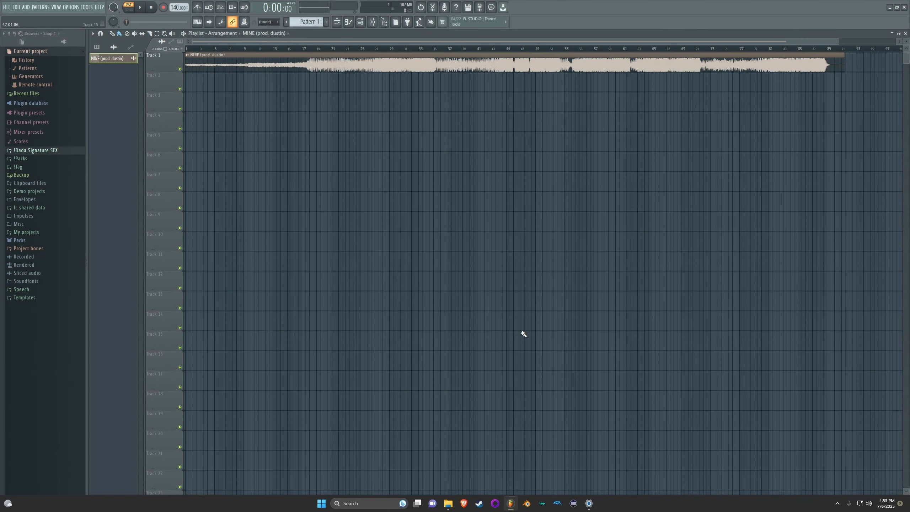
# Import MINE (prod. dustin).mp3 from File Explorer onto Track 2 of the playlist and delete that duplicate clip.
pyautogui.click(448, 503)
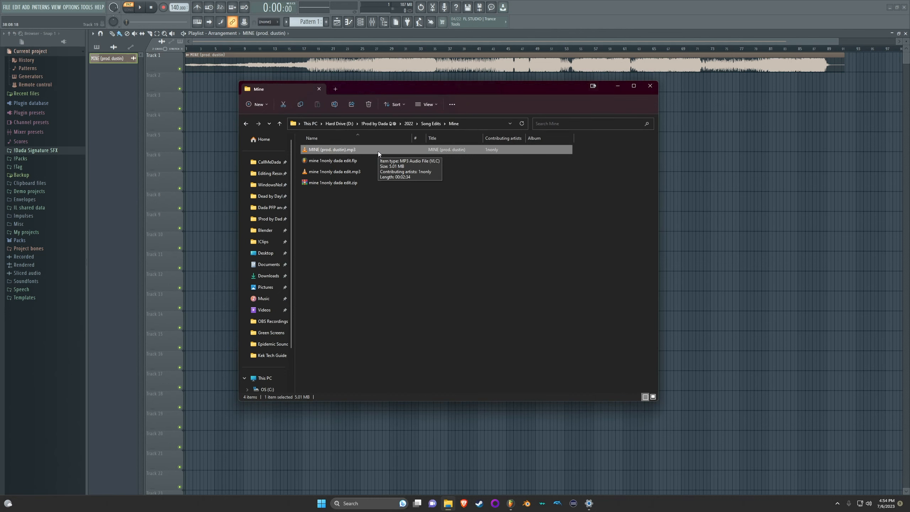
pyautogui.moveTo(375, 150); pyautogui.dragTo(204, 86)
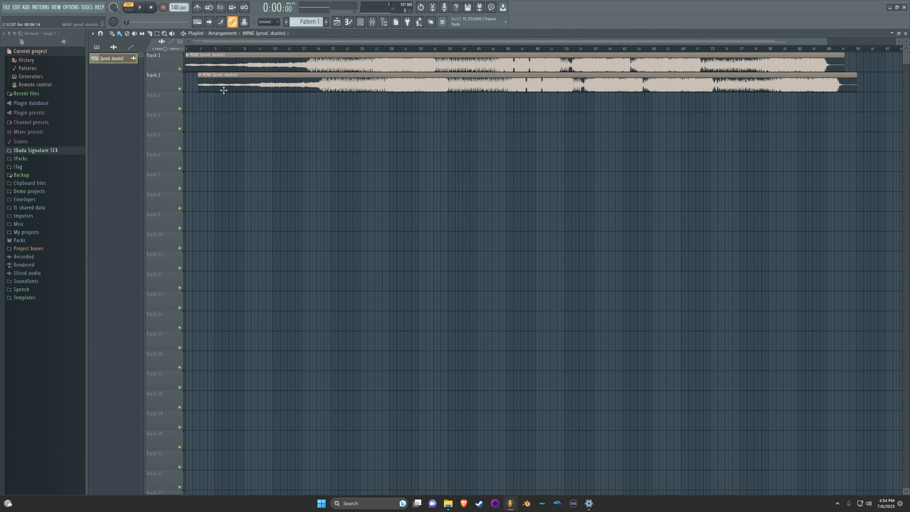
pyautogui.rightClick(257, 86)
# Open the channel settings of the MINE (prod. dustin) sample from the channel rack and open its waveform in the audio editor.
pyautogui.click(363, 24)
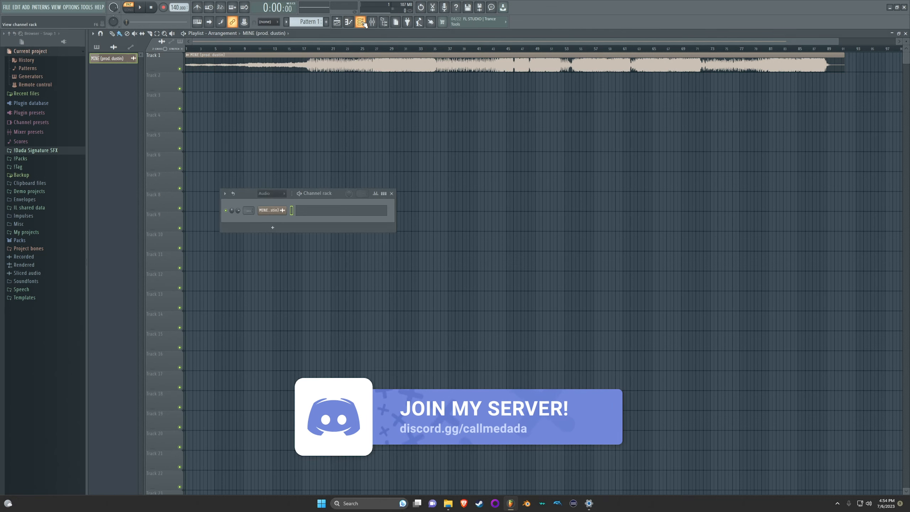
pyautogui.click(272, 210)
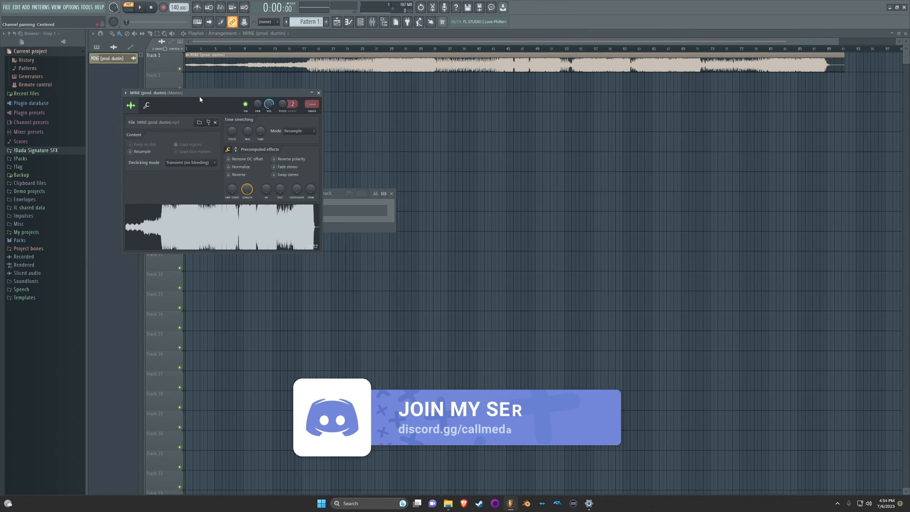
pyautogui.moveTo(199, 96); pyautogui.dragTo(466, 110)
pyautogui.click(464, 135)
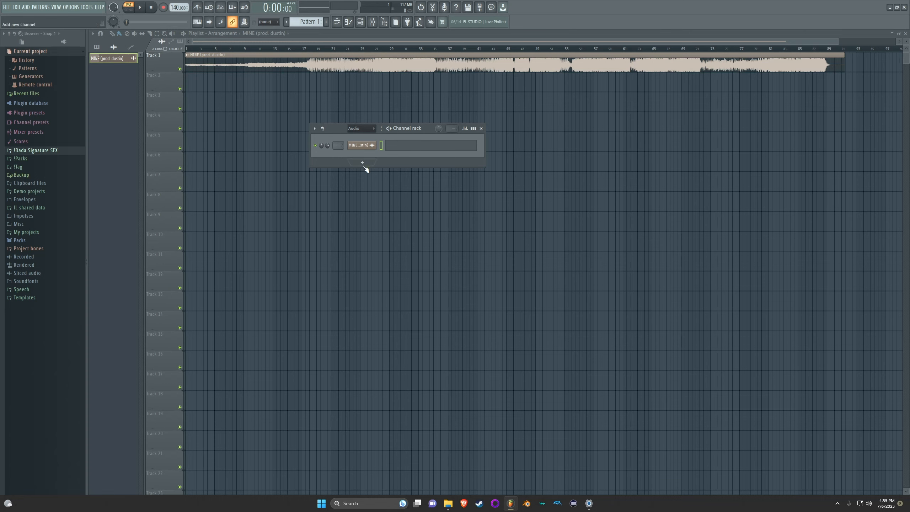
pyautogui.click(366, 147)
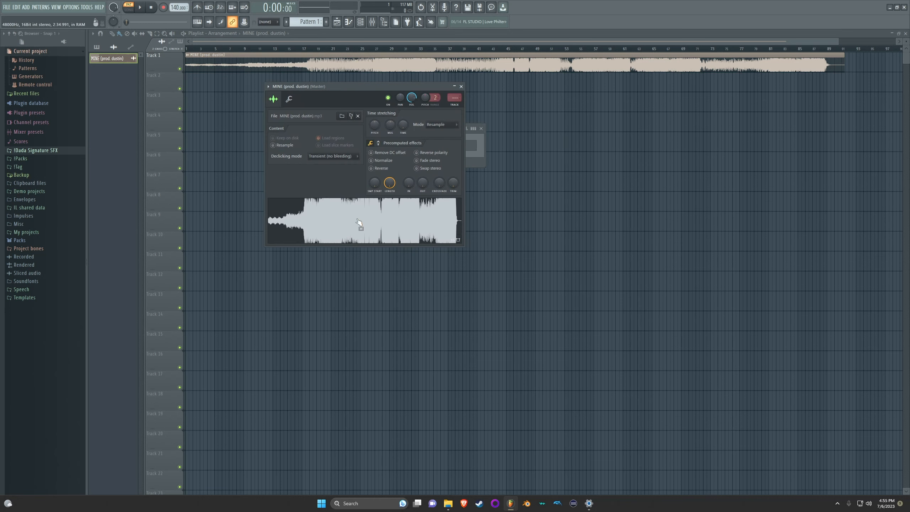
pyautogui.rightClick(357, 220)
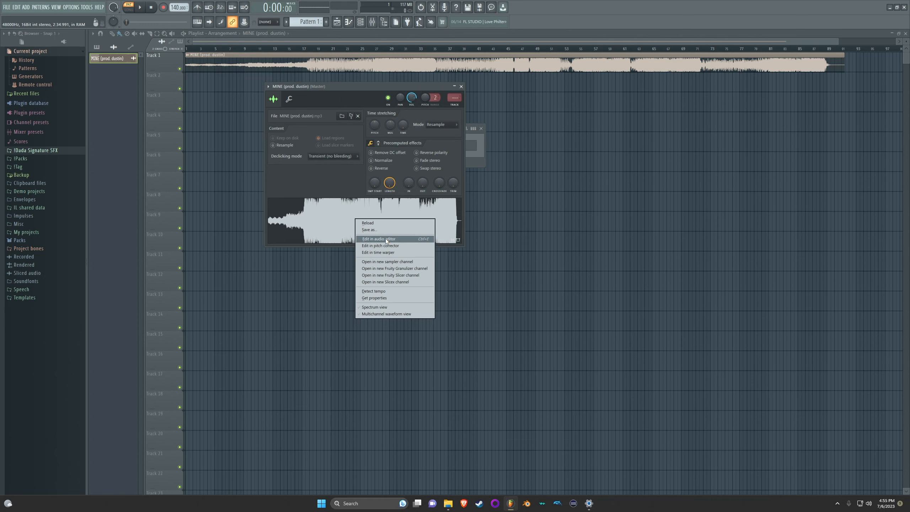
pyautogui.click(385, 240)
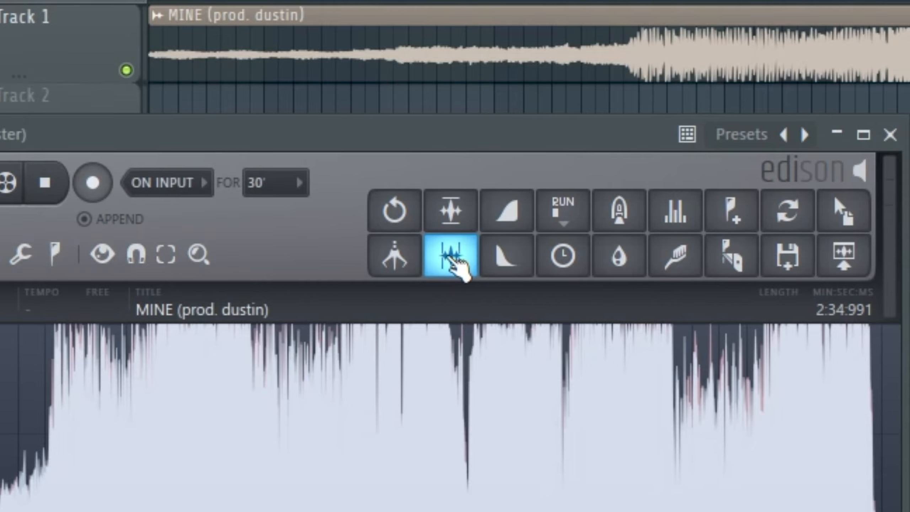
# Trim the silence around the sample in Edison and detect its beats to mark them as regions.
pyautogui.click(450, 257)
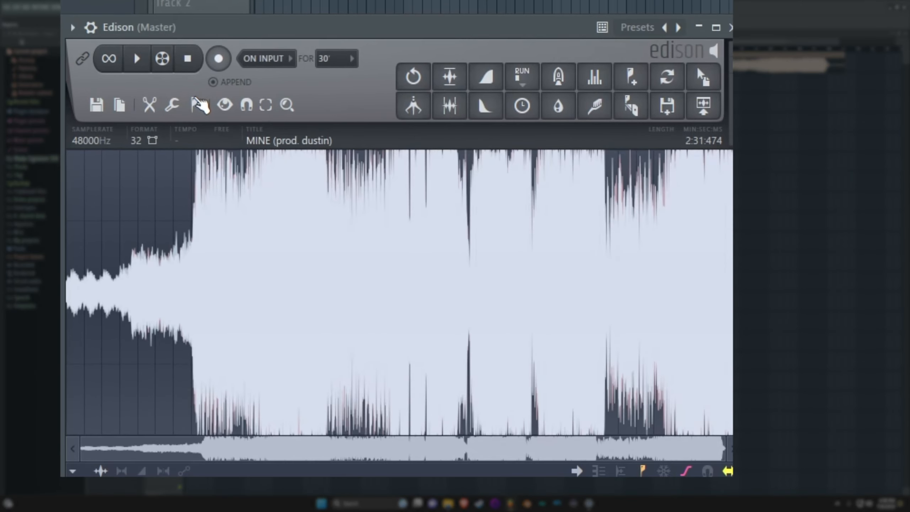
pyautogui.click(162, 115)
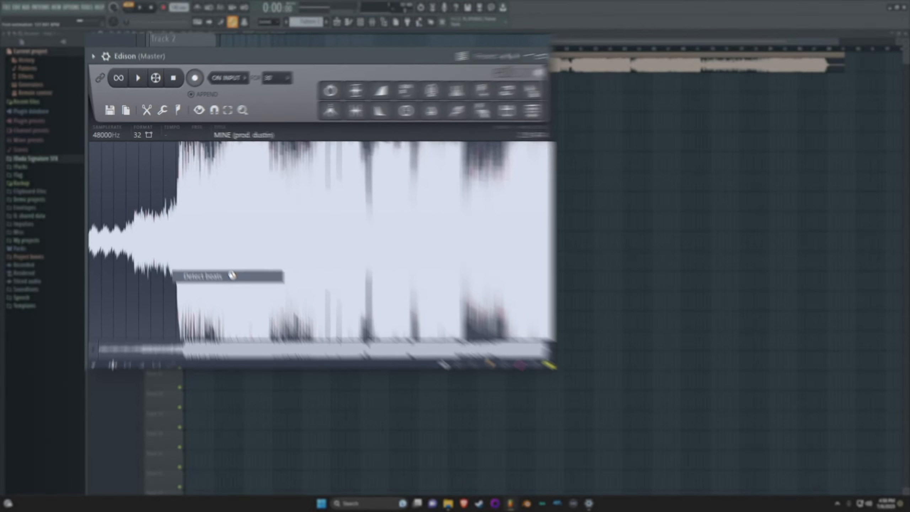
pyautogui.click(273, 344)
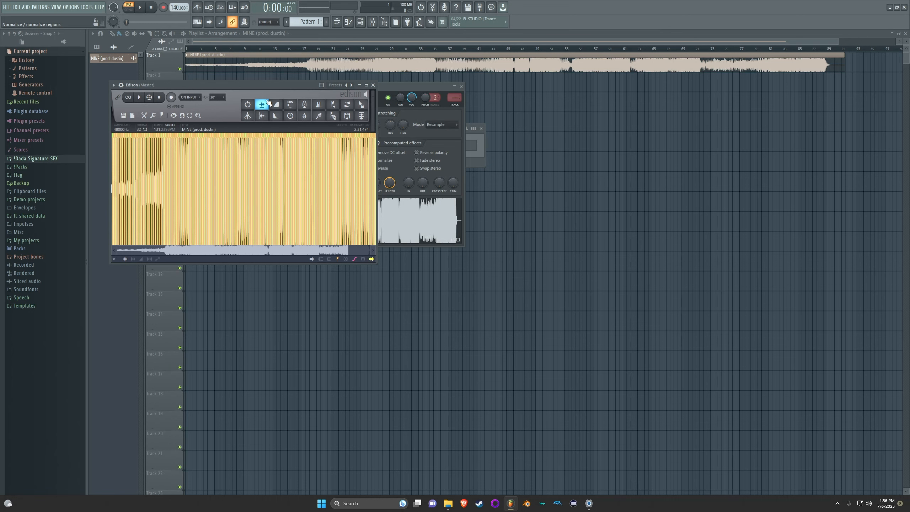
# Move Edison clear of the channel settings and replace the channel's sample with the trimmed audio from Edison.
pyautogui.moveTo(186, 85); pyautogui.dragTo(622, 87)
pyautogui.moveTo(798, 106); pyautogui.dragTo(801, 113)
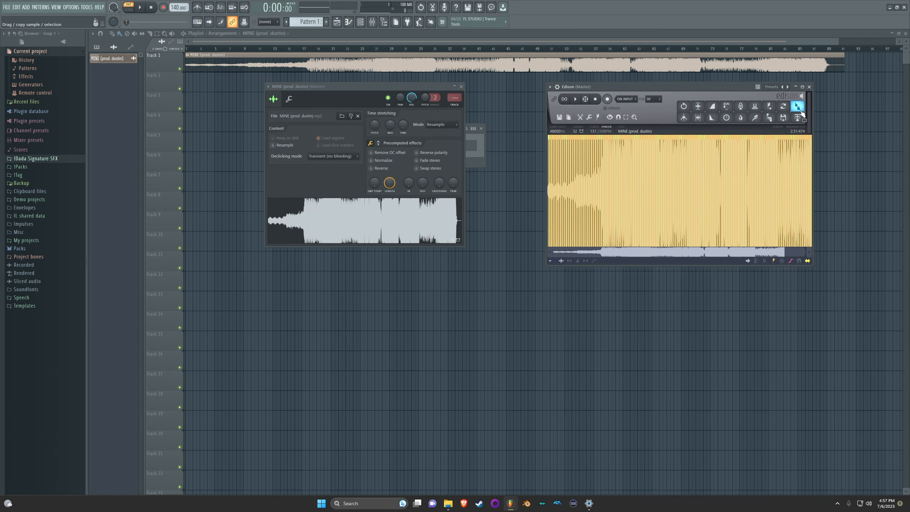
pyautogui.moveTo(802, 113); pyautogui.dragTo(451, 247)
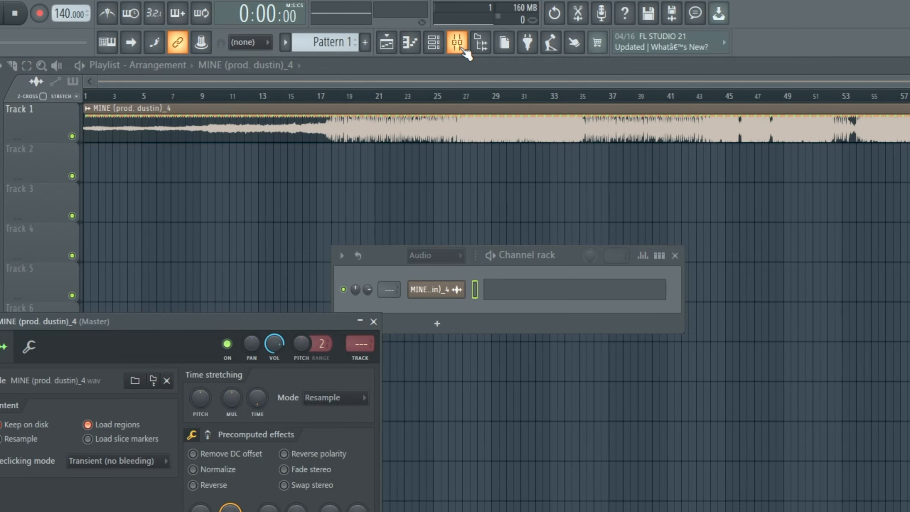
# Open the mixer to access Edison in the Master track's first effect slot, and set the project tempo to 131 BPM.
pyautogui.click(463, 49)
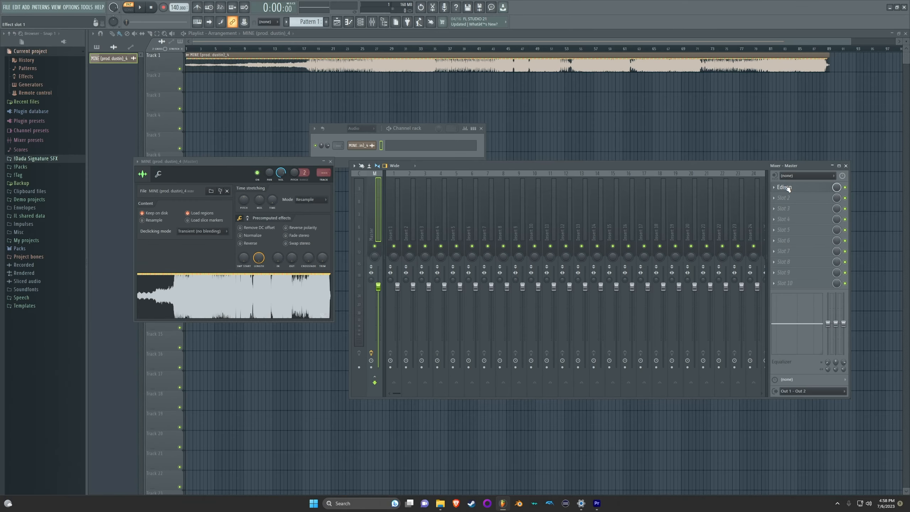
pyautogui.click(777, 105)
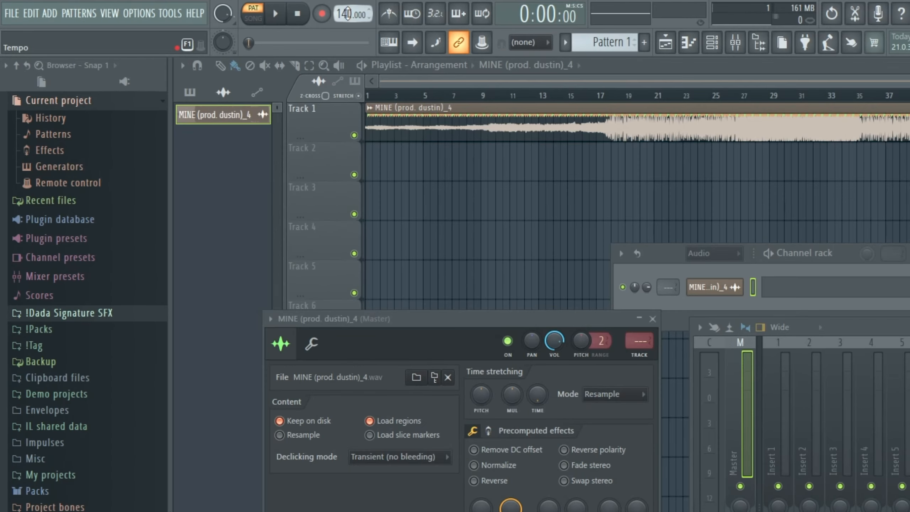
pyautogui.moveTo(175, 7); pyautogui.dragTo(176, 10)
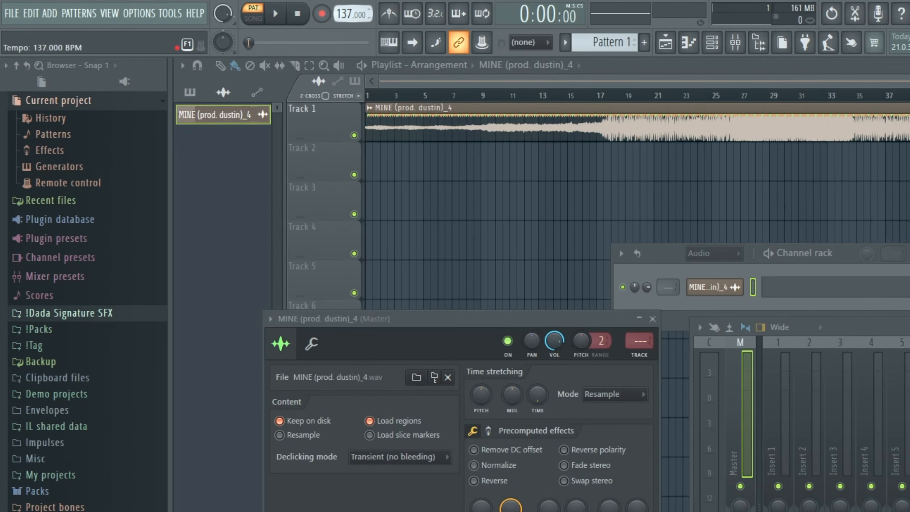
pyautogui.moveTo(353, 13); pyautogui.dragTo(353, 18)
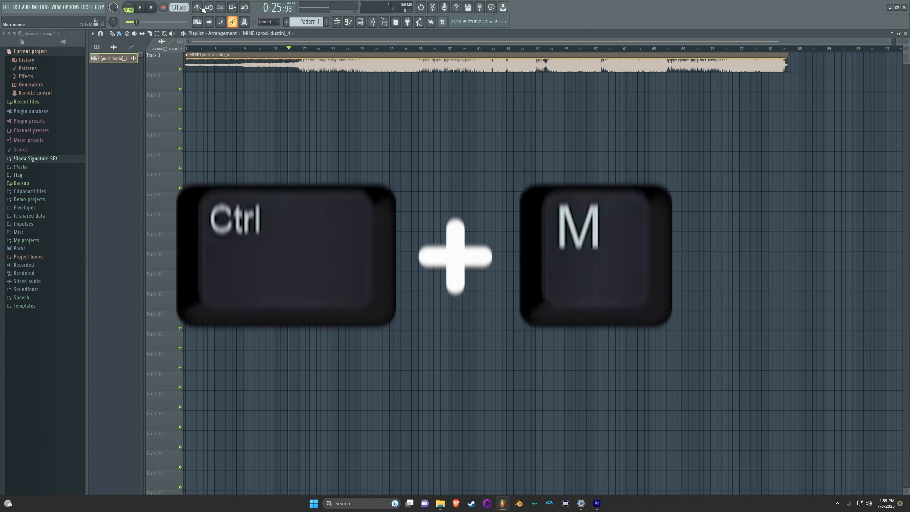
# Play the song with the metronome on to check its timing, and turn the metronome off and stop playback.
pyautogui.hotkey('ctrl', 'm')
pyautogui.press('space')
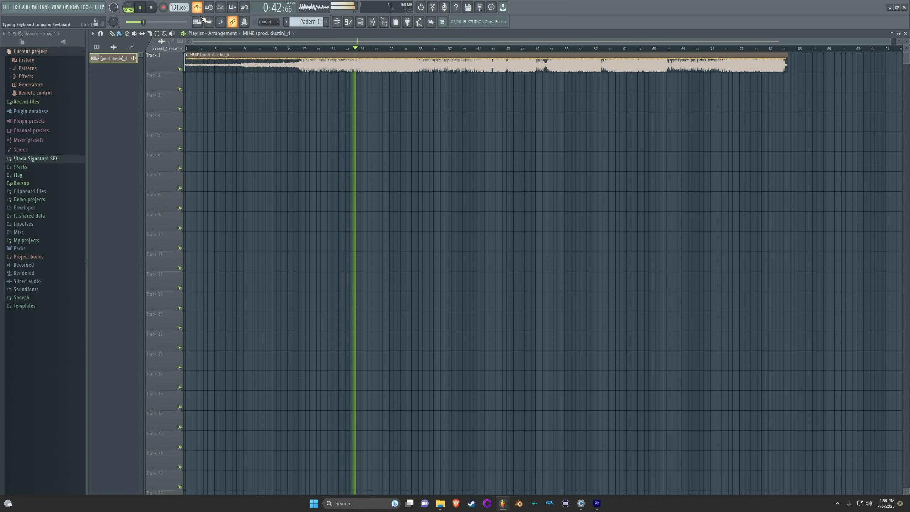
pyautogui.click(197, 7)
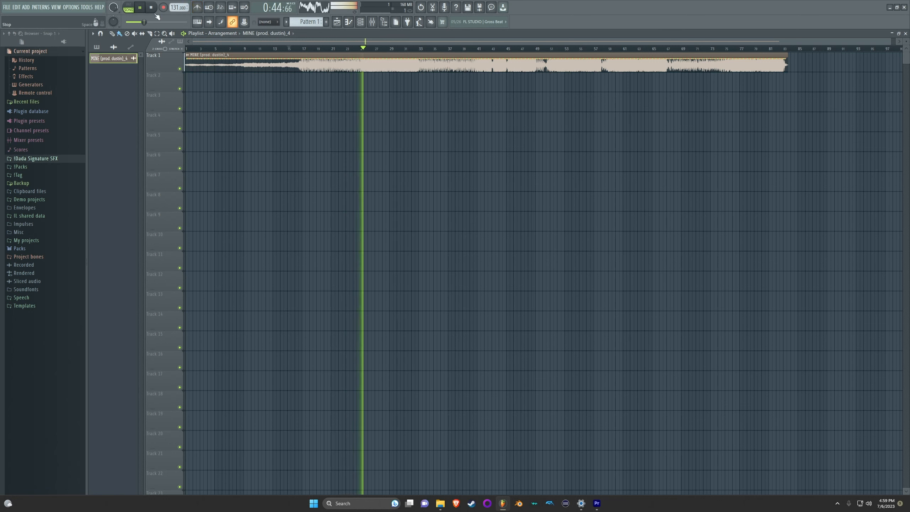
pyautogui.click(150, 8)
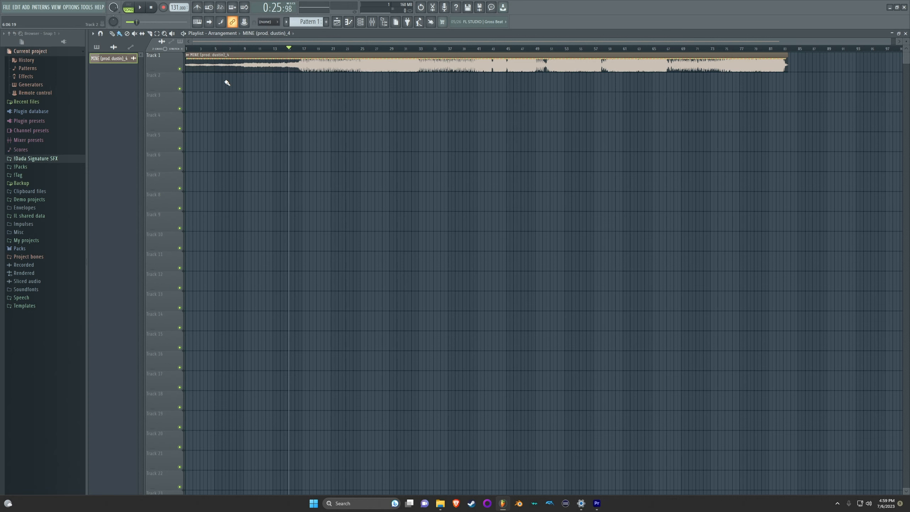
# Turn off Load regions in the song clip's channel settings and close them.
pyautogui.doubleClick(318, 62)
pyautogui.click(202, 214)
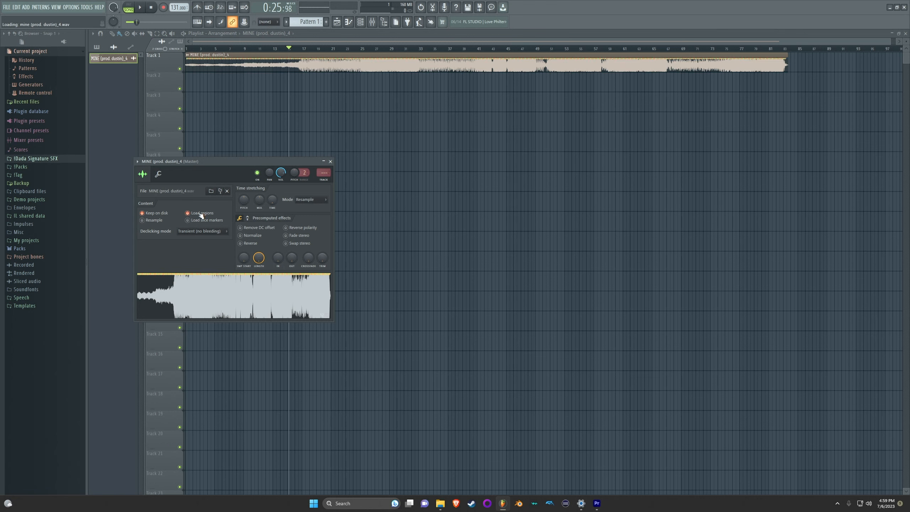
pyautogui.click(200, 214)
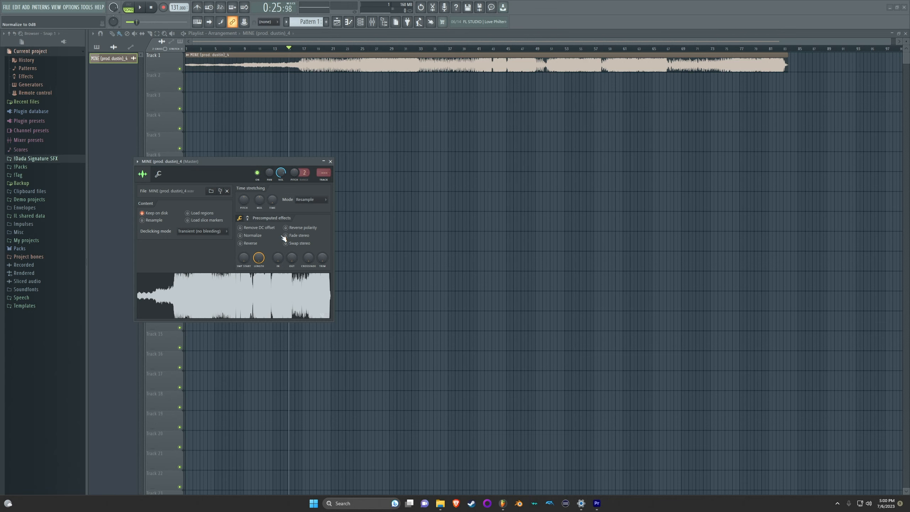
pyautogui.click(330, 161)
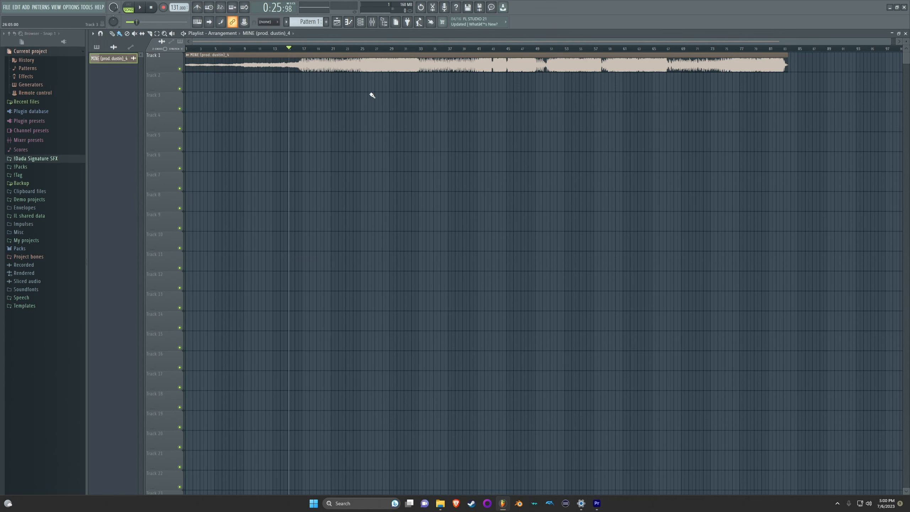
# Listen to part of the song's intro from about bar 6 and place the playhead at 0:20.
pyautogui.click(222, 50)
pyautogui.press('space')
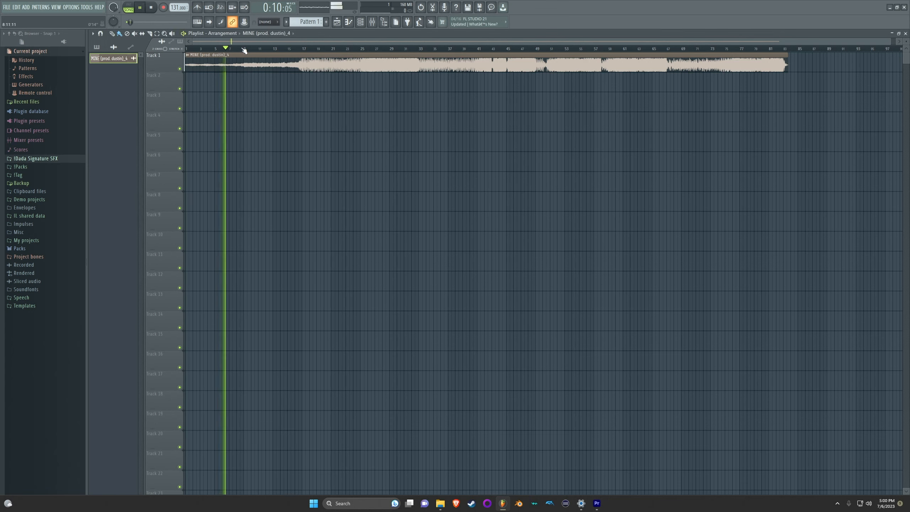
pyautogui.press('space')
pyautogui.click(262, 48)
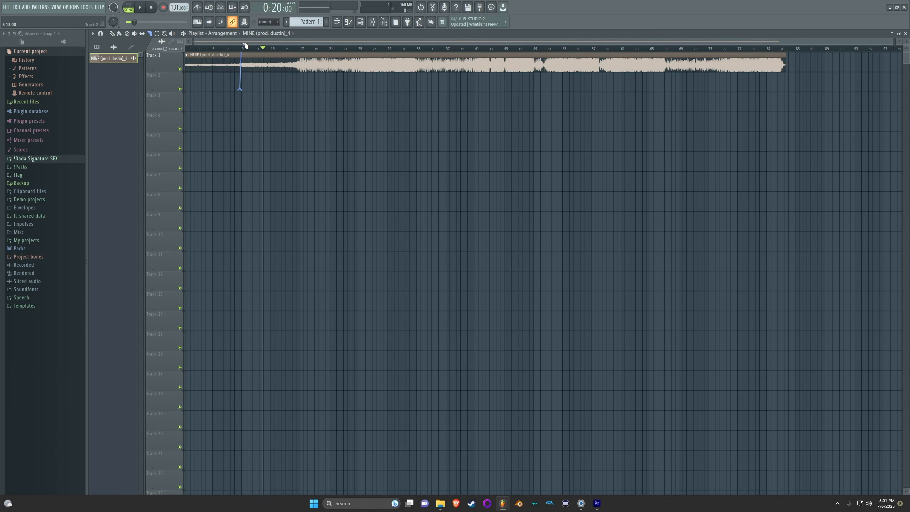
# With snap set to Line, cut off and delete the part of the song before bar 9 and move the remaining clip to bar 1.
pyautogui.click(270, 22)
pyautogui.click(268, 31)
pyautogui.moveTo(242, 55); pyautogui.dragTo(235, 85)
pyautogui.press('p')
pyautogui.rightClick(215, 59)
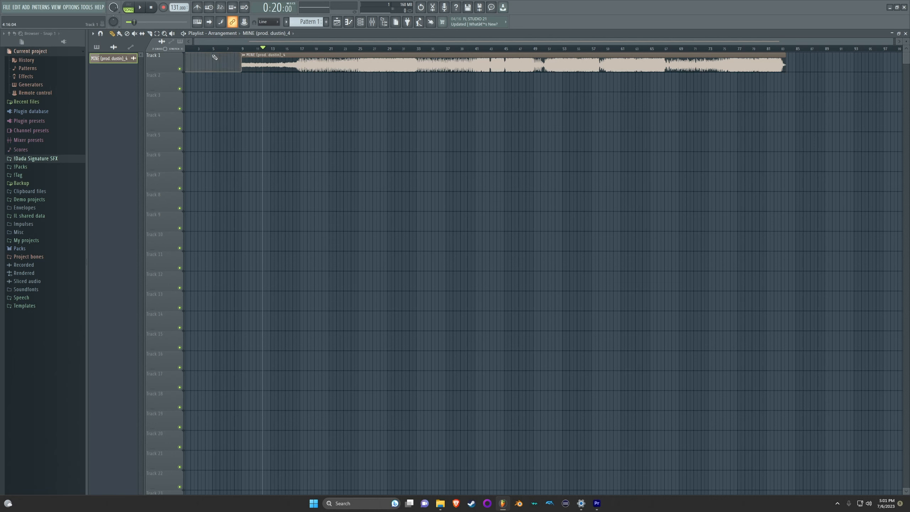
pyautogui.moveTo(283, 60); pyautogui.dragTo(226, 61)
# Play the song from about 0:13 to find where the section changes and slice the clip at bar 9.
pyautogui.click(239, 48)
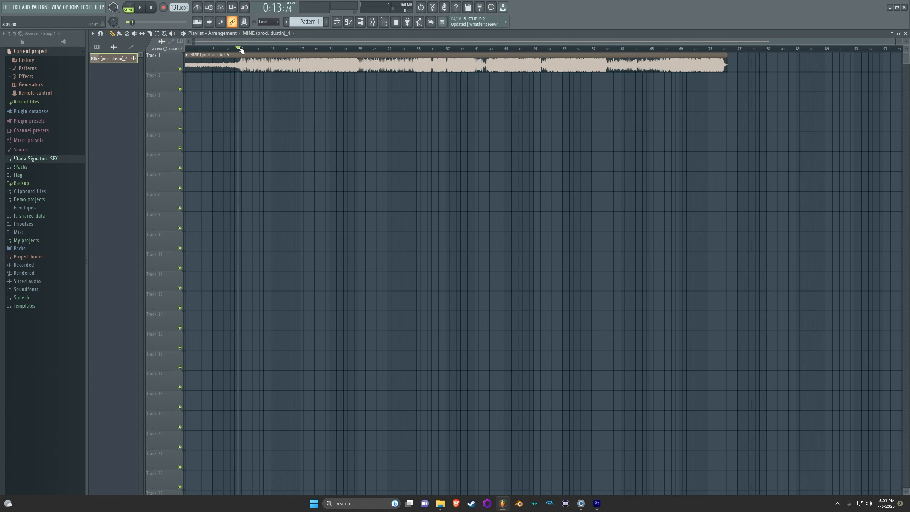
pyautogui.press('space')
pyautogui.press('space')
pyautogui.press('c')
# Play the song from about 0:29 to find the next section and slice the clip at bar 17.
pyautogui.click(299, 49)
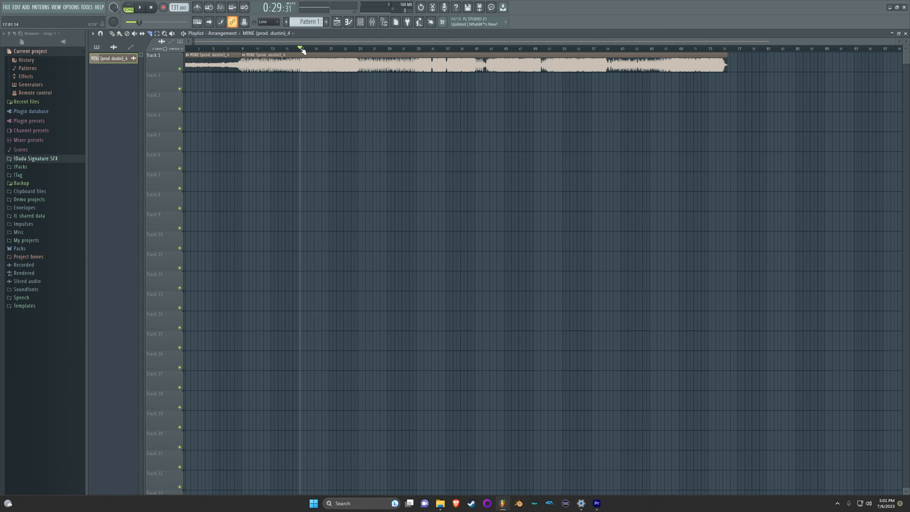
pyautogui.click(297, 49)
pyautogui.press('space')
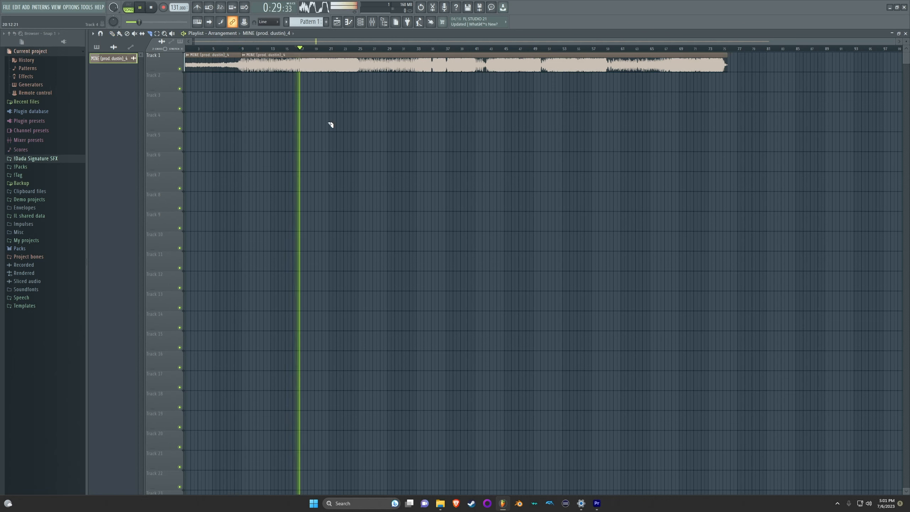
pyautogui.press('space')
pyautogui.moveTo(300, 76); pyautogui.dragTo(301, 47)
# Move the clip between bars 9 and 17 to Track 2 and the opening clip to Track 3, keeping their timing.
pyautogui.press('p')
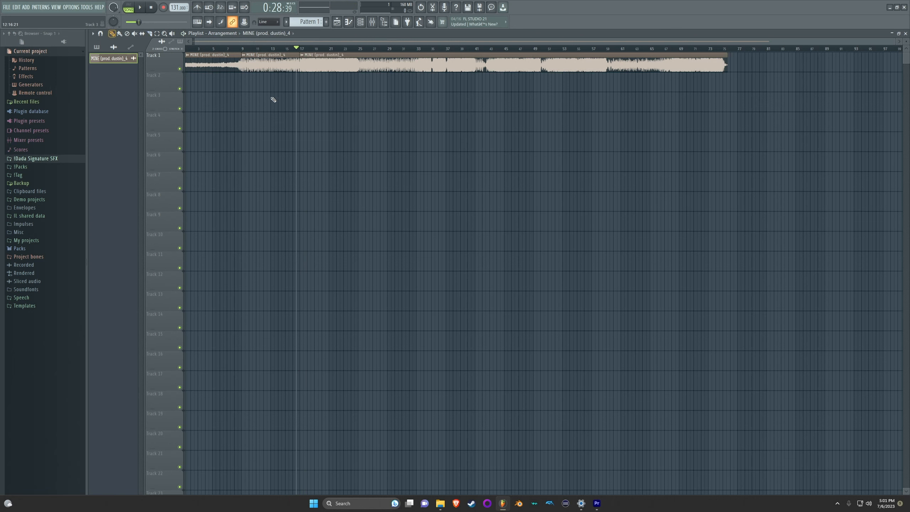
pyautogui.moveTo(213, 93); pyautogui.dragTo(225, 93)
pyautogui.rightClick(229, 94)
pyautogui.moveTo(259, 65); pyautogui.dragTo(223, 95)
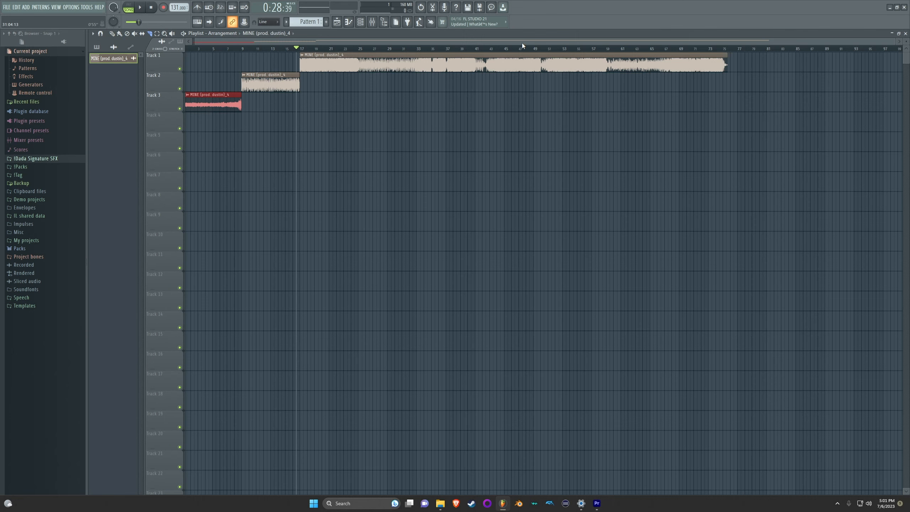
# Place the playhead at bar 9, where the Track 2 clip begins.
pyautogui.scroll(5, 262, 42)
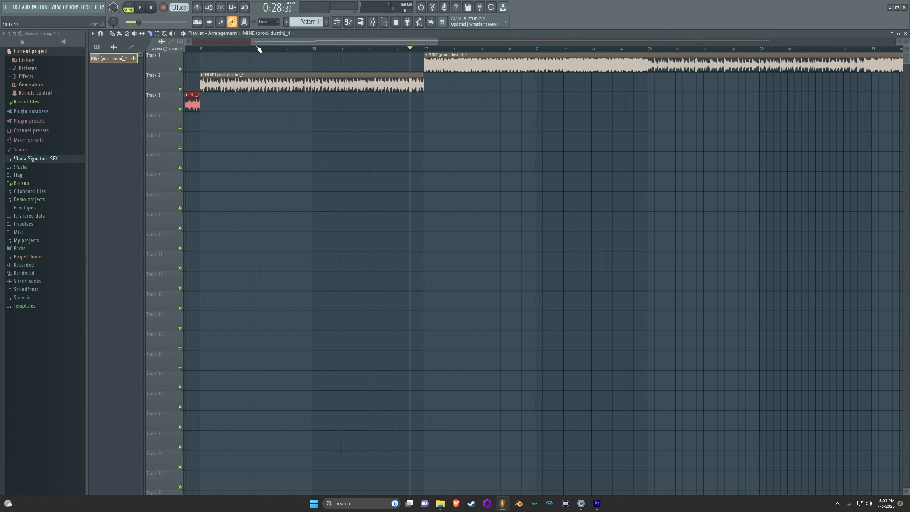
pyautogui.moveTo(261, 42); pyautogui.dragTo(245, 42)
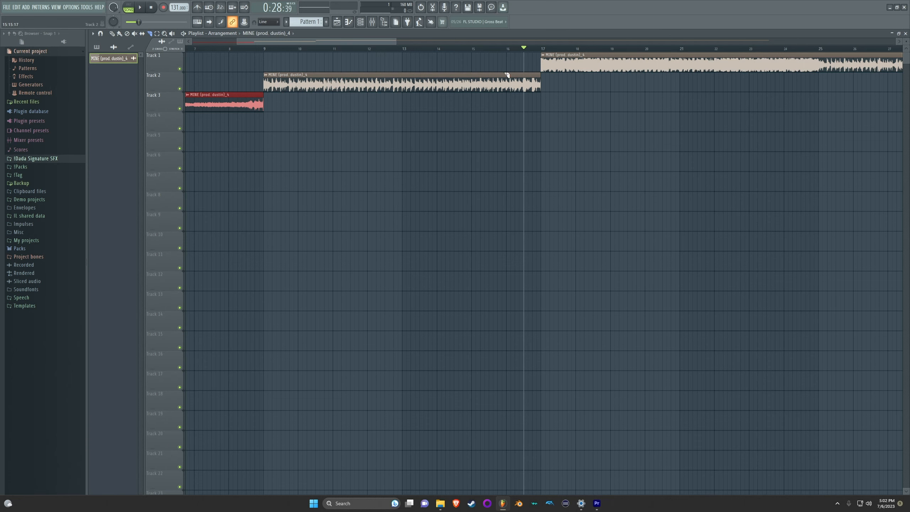
pyautogui.scroll(-2, 418, 270)
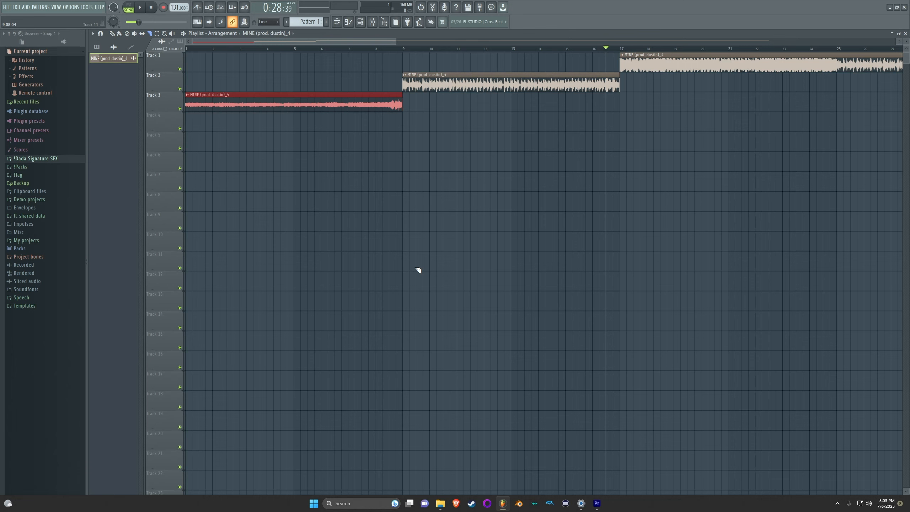
pyautogui.click(403, 49)
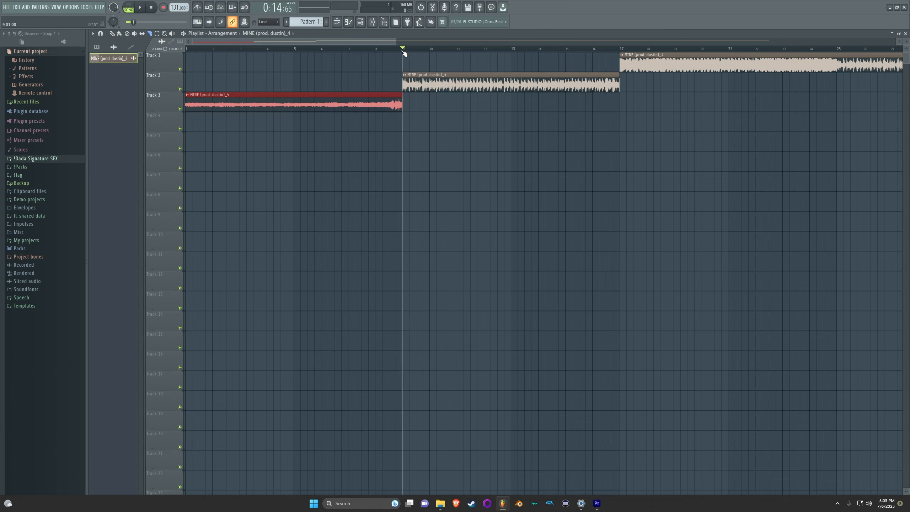
# Play the Track 2 clip from bar 9 to hear its phrases and slice it at bars 11, 13 and 15.
pyautogui.click(143, 11)
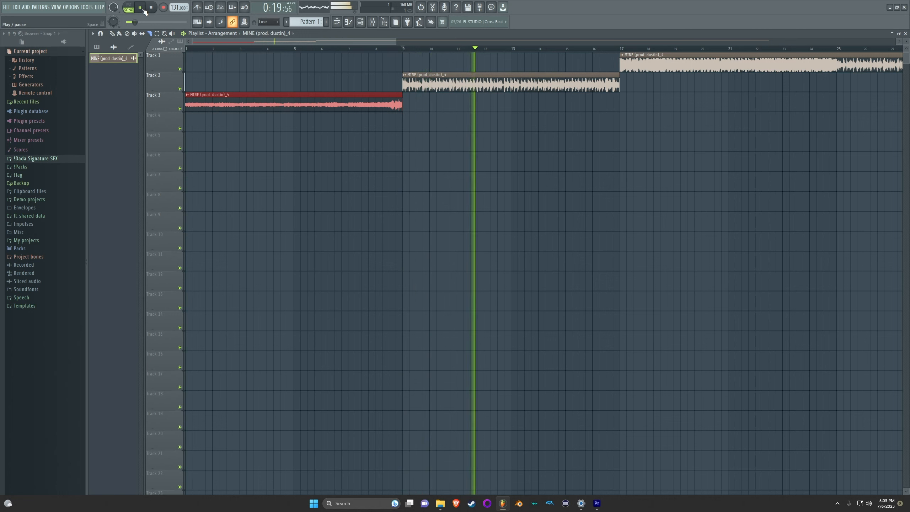
pyautogui.click(140, 8)
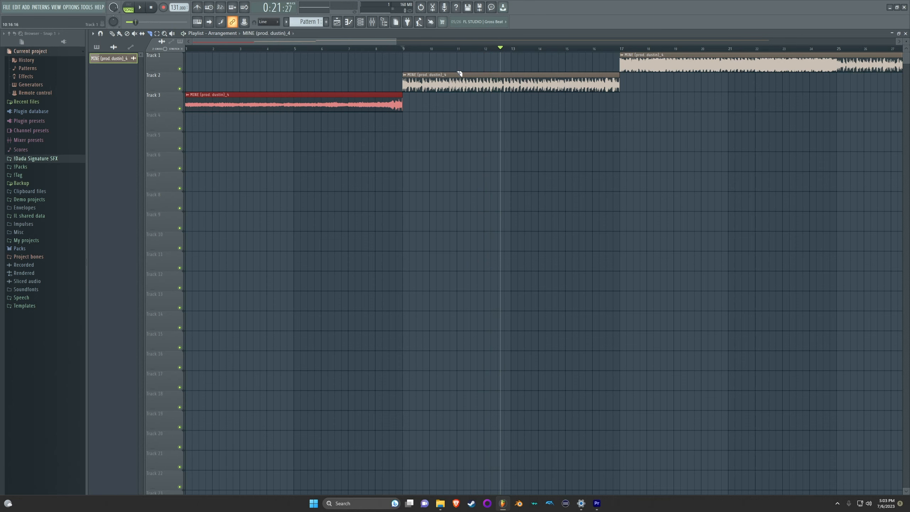
pyautogui.moveTo(460, 74); pyautogui.dragTo(461, 118)
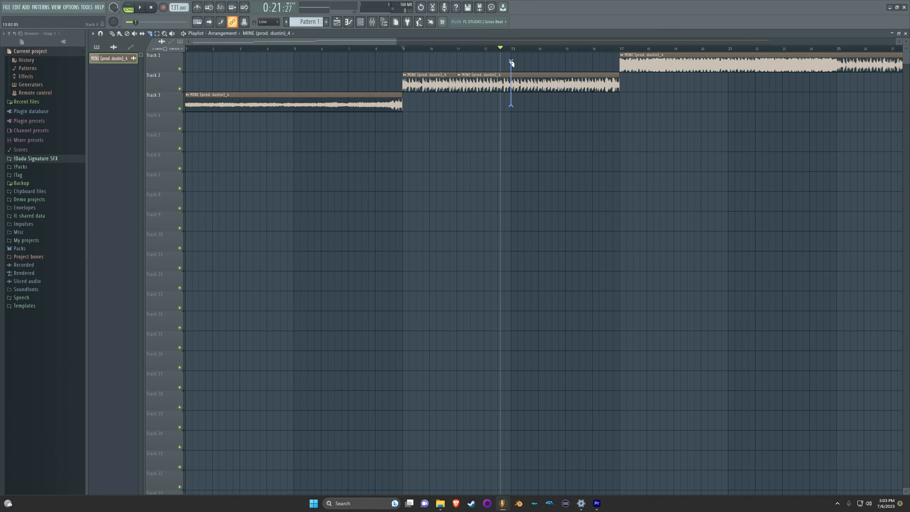
pyautogui.moveTo(512, 61); pyautogui.dragTo(513, 86)
pyautogui.moveTo(570, 109); pyautogui.dragTo(573, 60)
# Move the slices at bars 11–13 and 15–17 down to Track 3, keeping their timing, and deselect them.
pyautogui.press('p')
pyautogui.moveTo(487, 108); pyautogui.dragTo(480, 85)
pyautogui.keyDown('ctrl'); pyautogui.keyDown('shift'); pyautogui.click(586, 86); pyautogui.keyUp('shift'); pyautogui.keyUp('ctrl')
pyautogui.moveTo(585, 88); pyautogui.dragTo(581, 111)
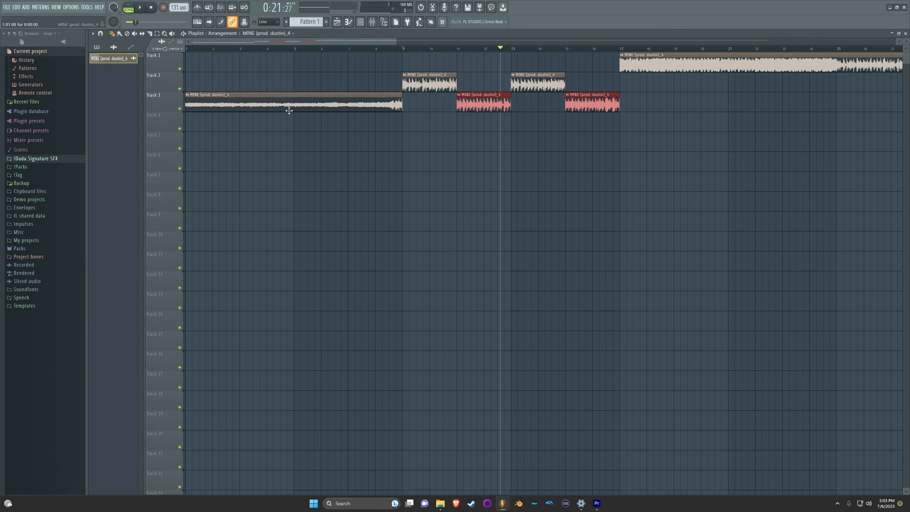
pyautogui.press('space')
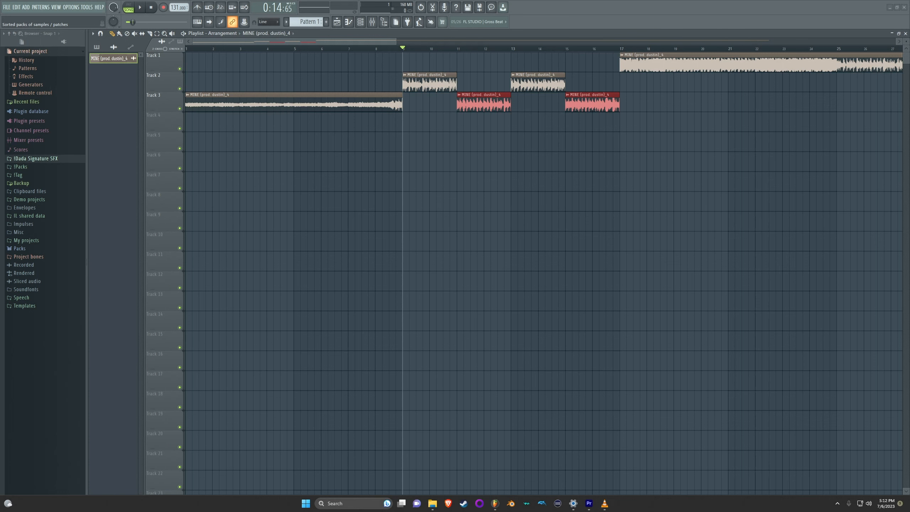
pyautogui.click(560, 327)
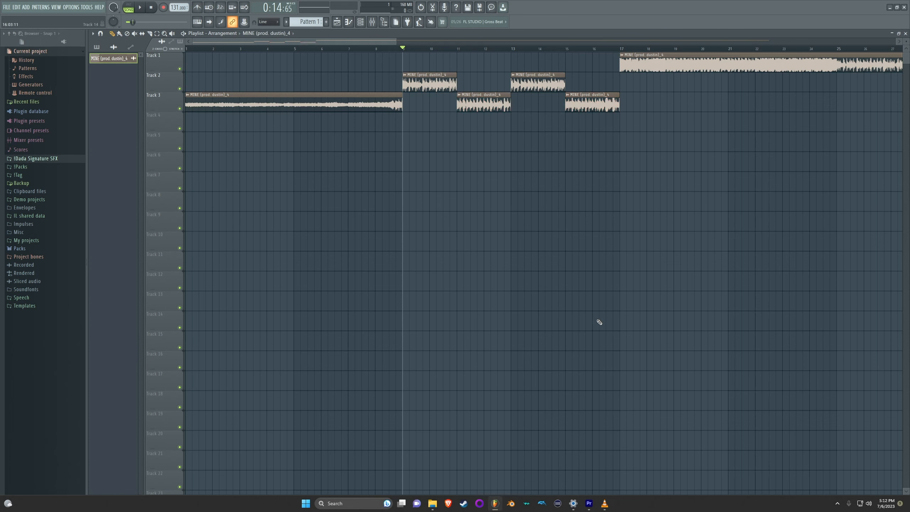
# Make the Track 3 slice at bar 11 unique as its own sample and open its channel settings.
pyautogui.rightClick(460, 96)
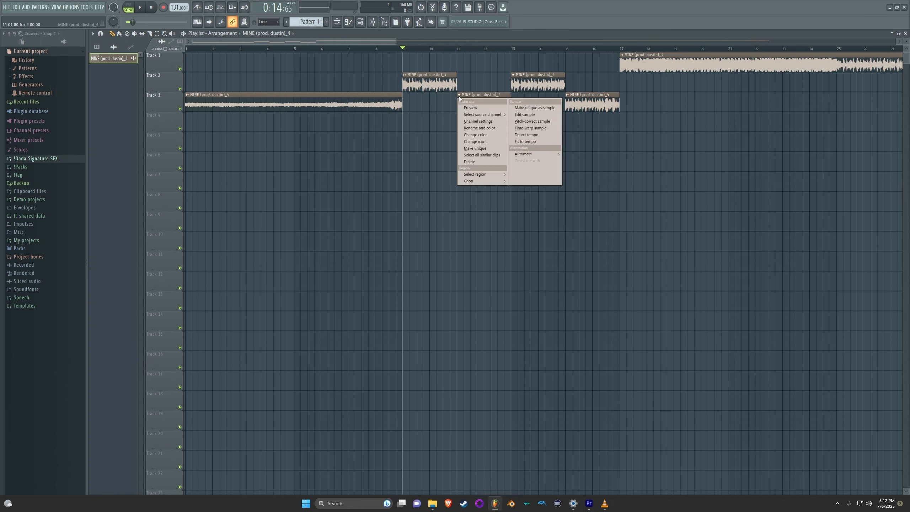
pyautogui.click(531, 108)
pyautogui.click(182, 168)
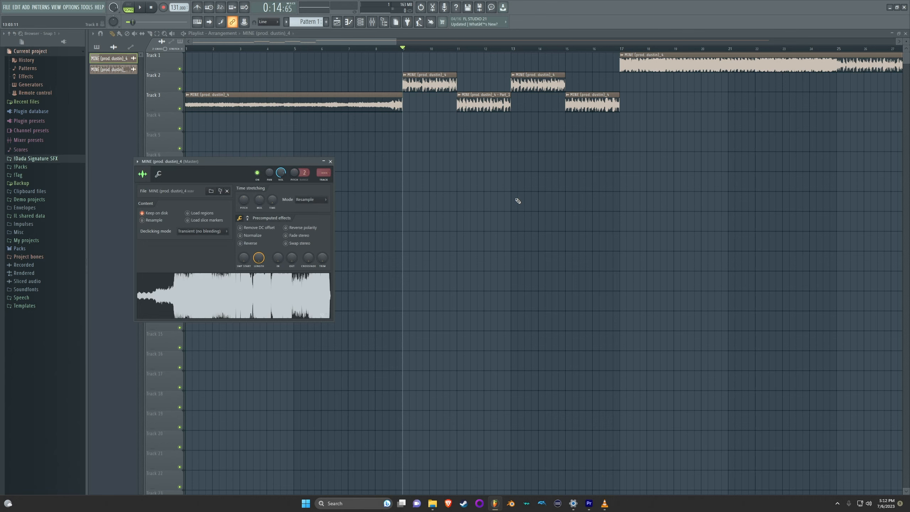
pyautogui.click(500, 109)
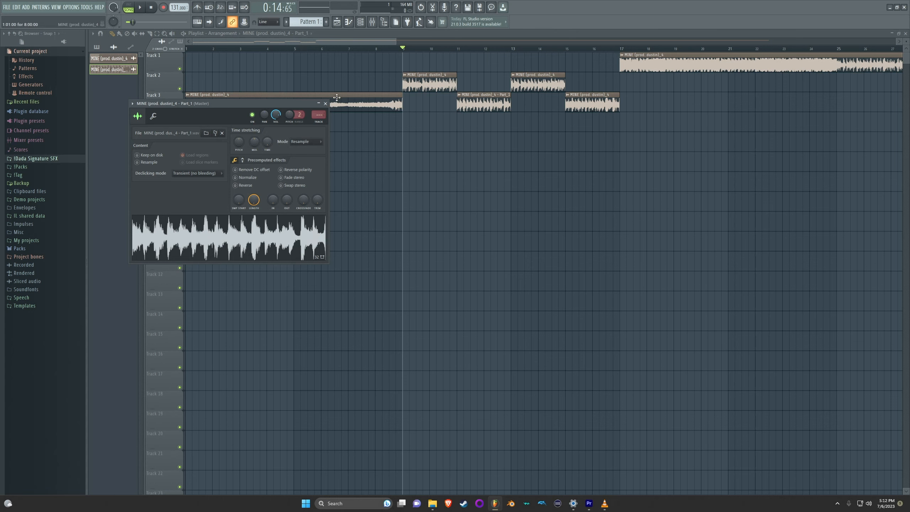
pyautogui.click(326, 103)
pyautogui.doubleClick(492, 105)
# Route the channel of the unique bar 11 sample to mixer Insert 2.
pyautogui.click(372, 23)
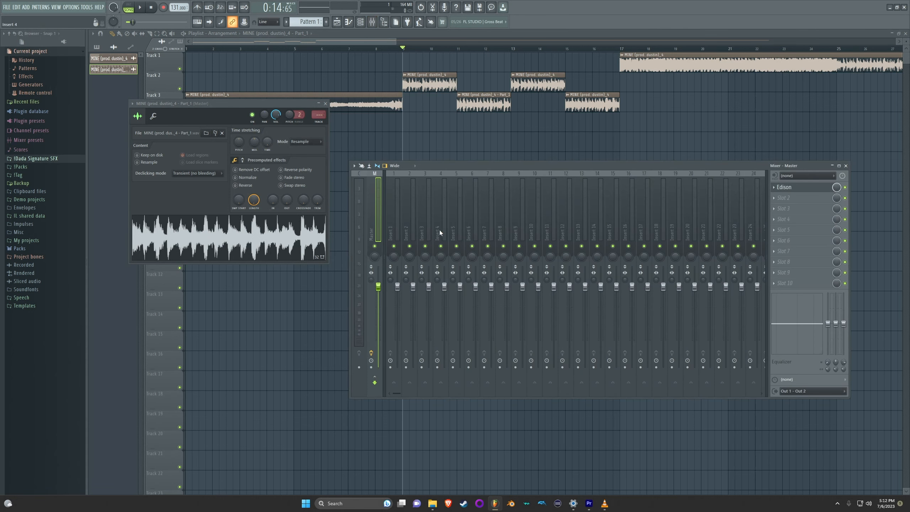
pyautogui.click(406, 195)
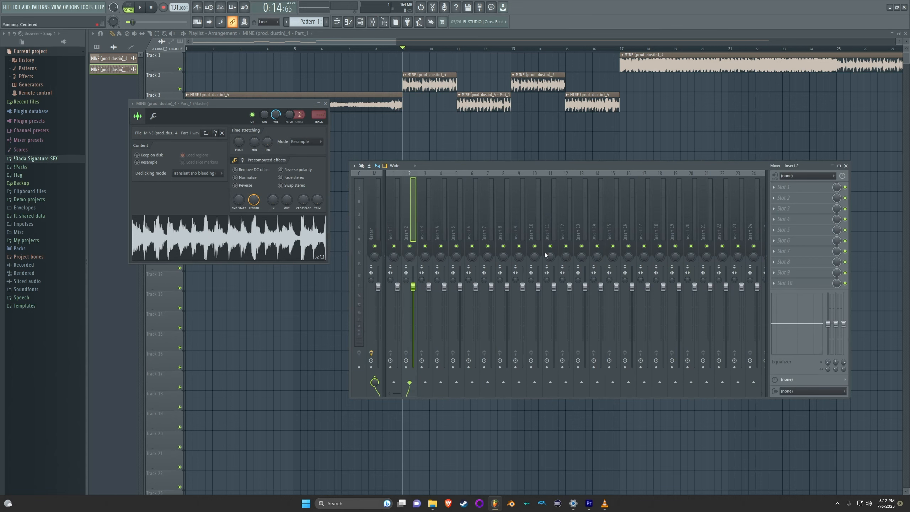
pyautogui.moveTo(269, 102); pyautogui.dragTo(307, 92)
pyautogui.click(475, 99)
pyautogui.moveTo(345, 102); pyautogui.dragTo(345, 100)
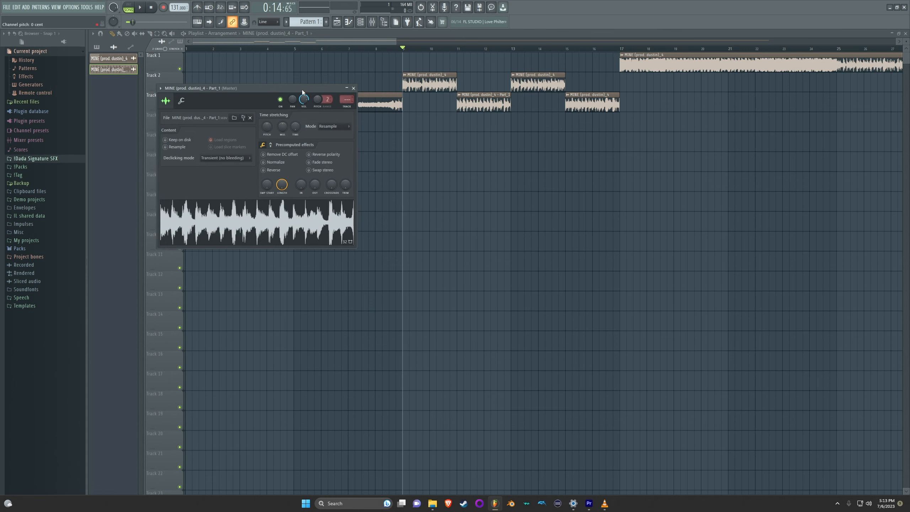
pyautogui.moveTo(302, 90); pyautogui.dragTo(367, 89)
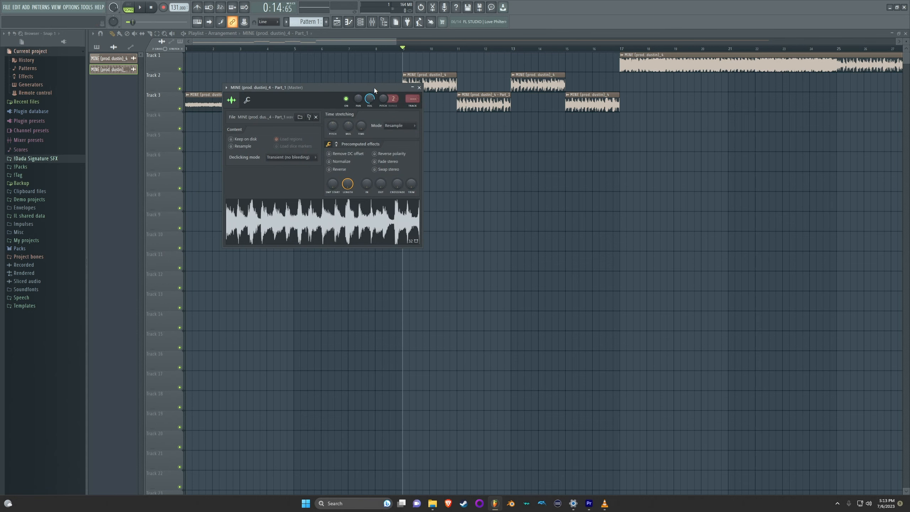
pyautogui.hotkey('ctrl', 'l')
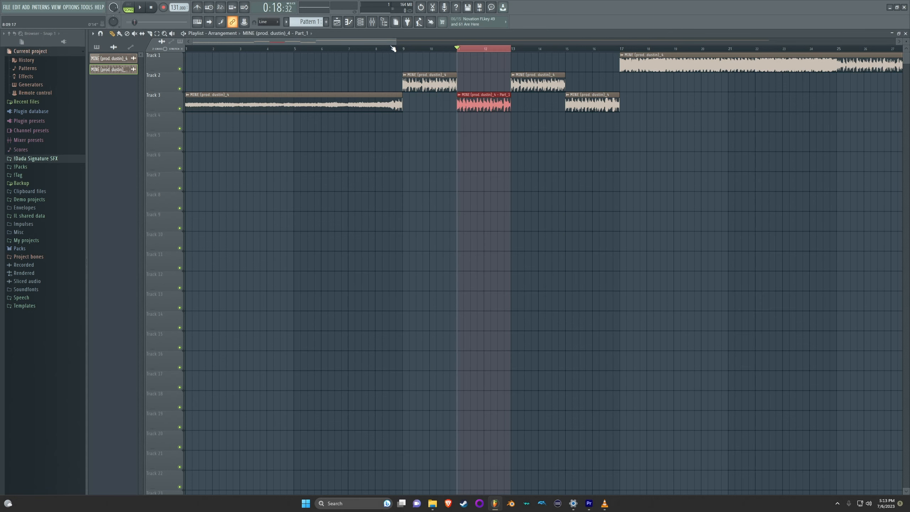
# Add Fruity Reeverb 2 to the first effect slot of the sample's mixer track and play bars 11–13 to audition it.
pyautogui.click(372, 23)
pyautogui.moveTo(615, 170); pyautogui.dragTo(414, 154)
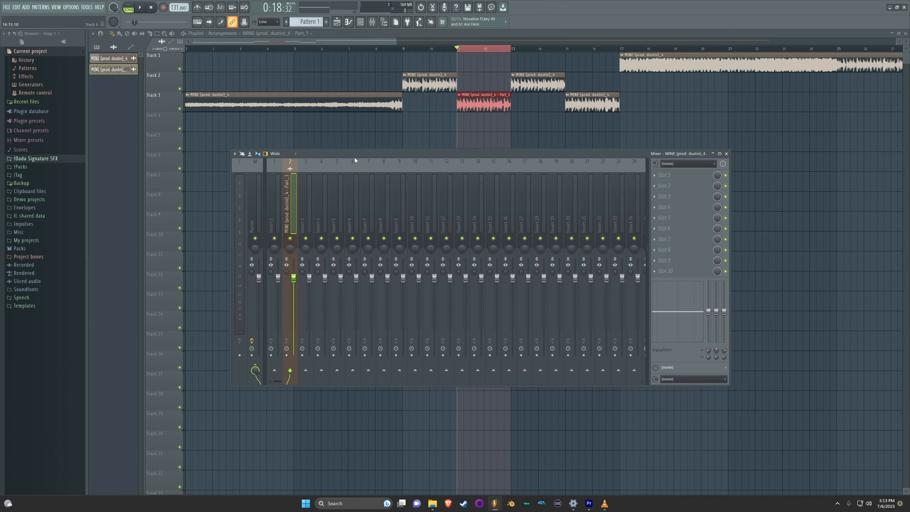
pyautogui.click(656, 176)
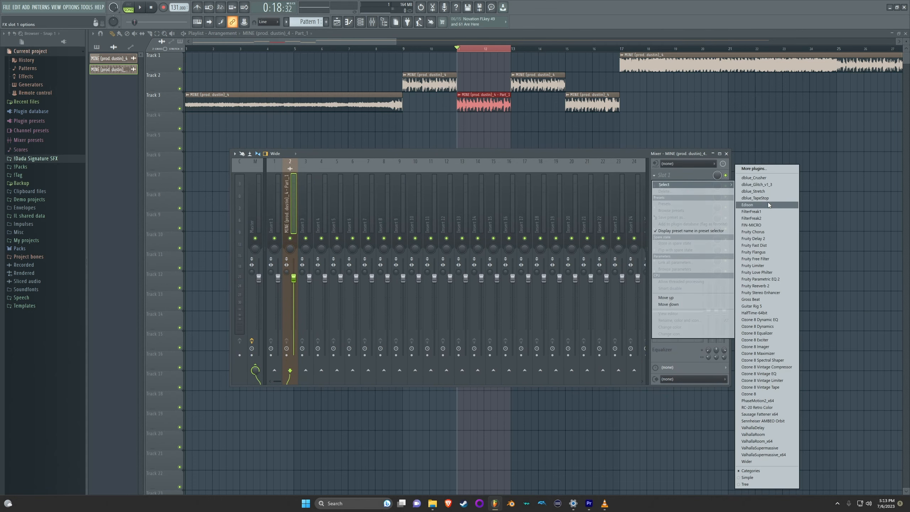
pyautogui.click(758, 287)
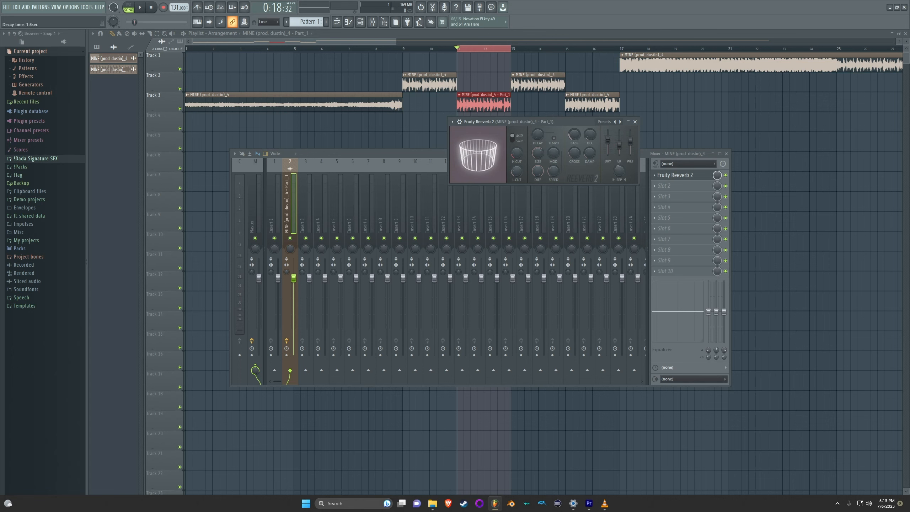
pyautogui.press('space')
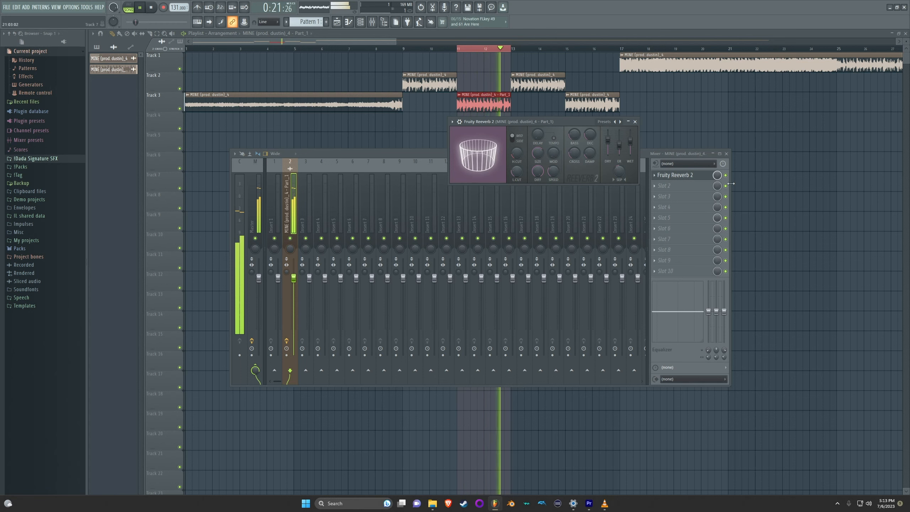
pyautogui.press('space')
pyautogui.click(729, 176)
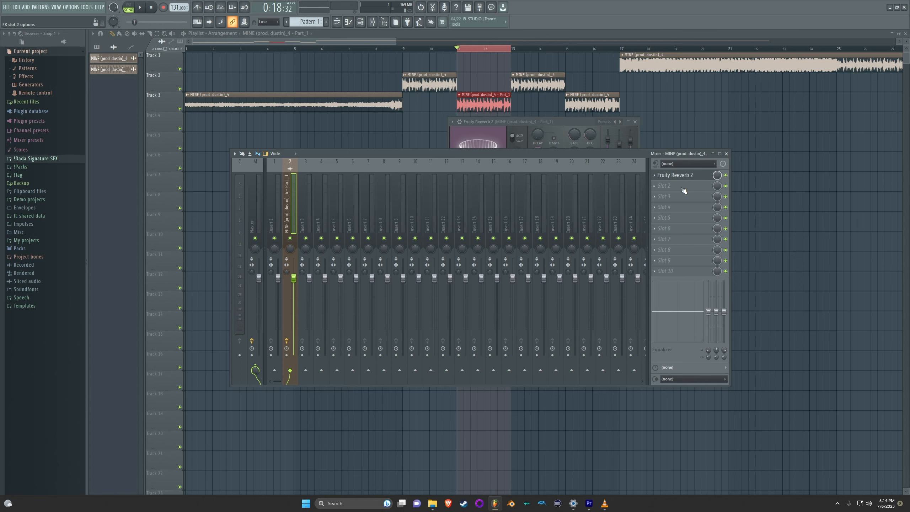
# Add Fruity Parametric EQ 2 to the second effect slot, setting its low cut to about 705 Hz and lowering its high cut during playback.
pyautogui.click(683, 189)
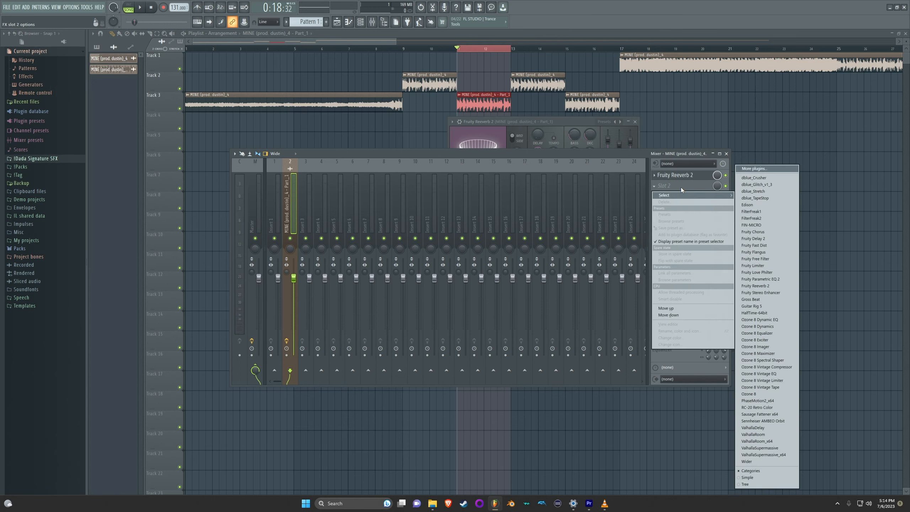
pyautogui.click(773, 279)
pyautogui.press('space')
pyautogui.moveTo(292, 134); pyautogui.dragTo(606, 134)
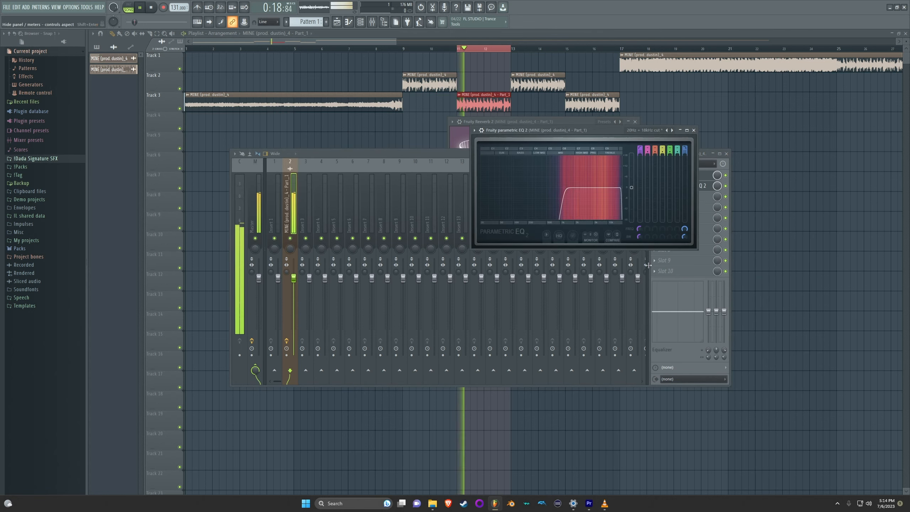
pyautogui.moveTo(564, 187); pyautogui.dragTo(554, 187)
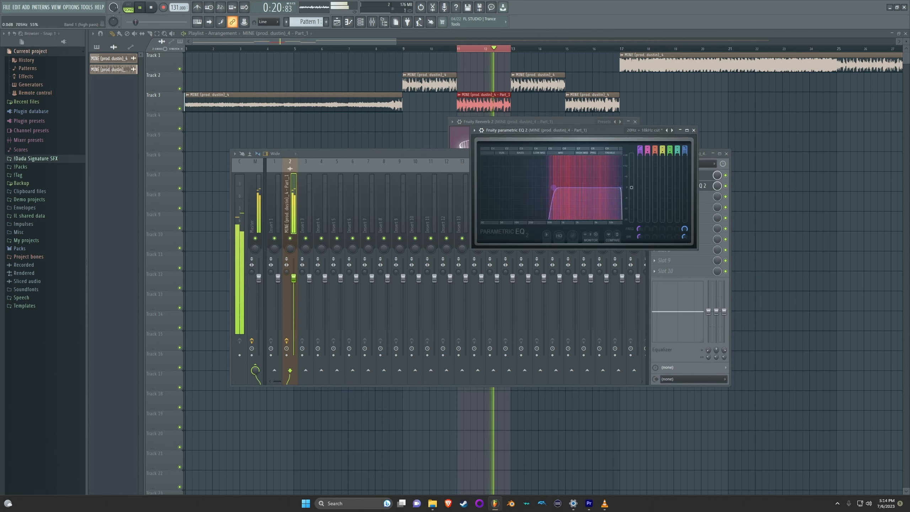
pyautogui.moveTo(623, 190); pyautogui.dragTo(609, 189)
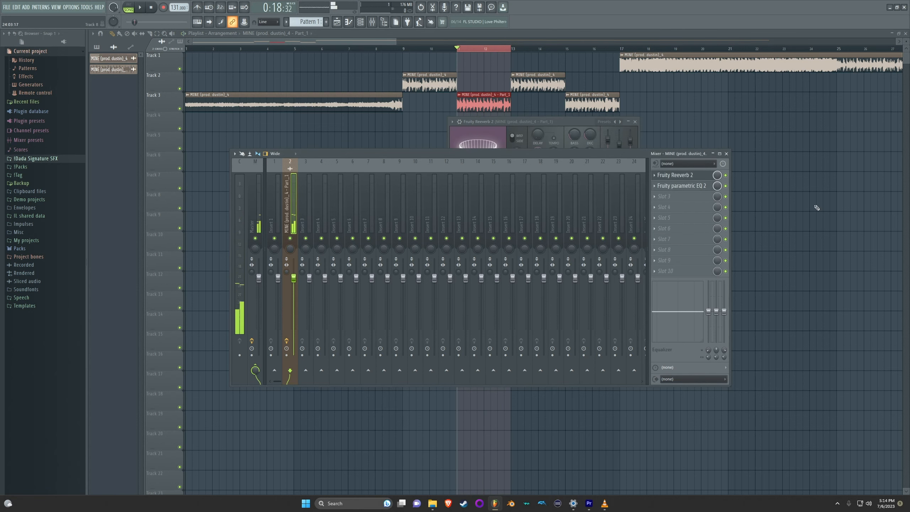
# Add Fruity Delay 2 to the third effect slot and briefly play bars 11–13 with it.
pyautogui.click(679, 196)
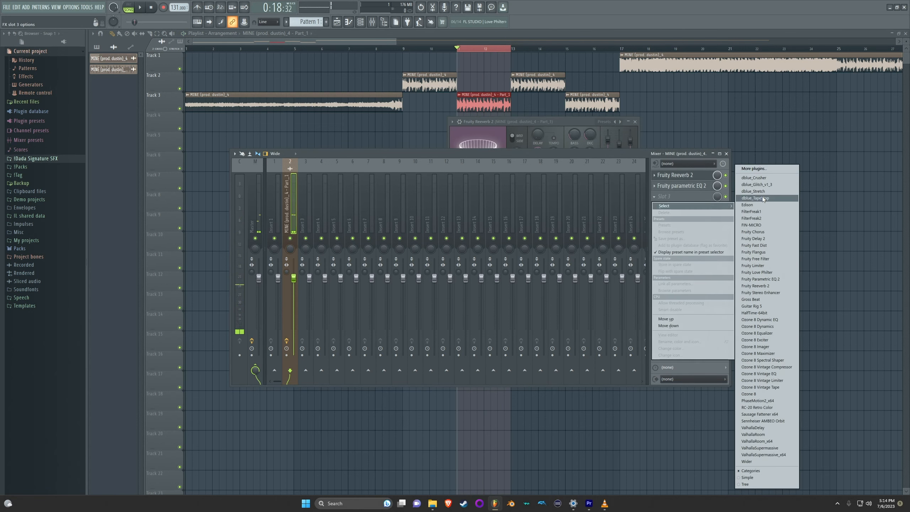
pyautogui.click(766, 238)
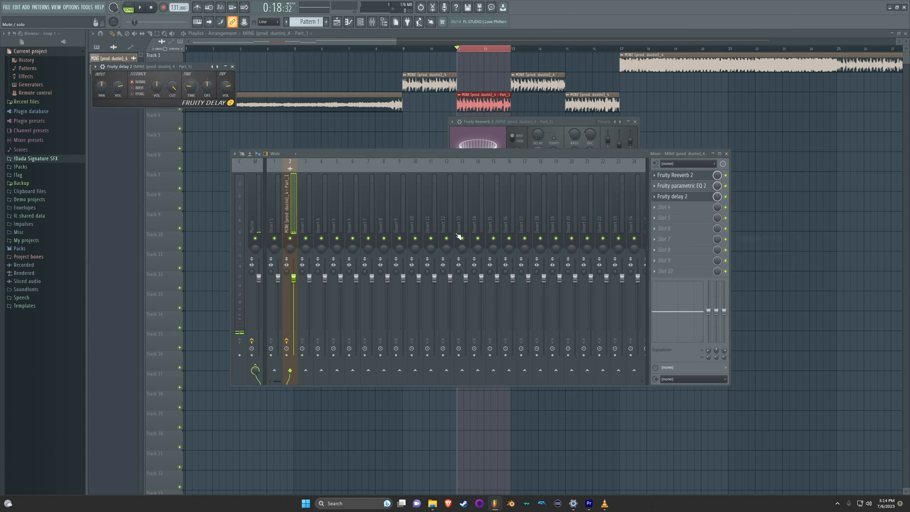
pyautogui.click(678, 196)
pyautogui.press('space')
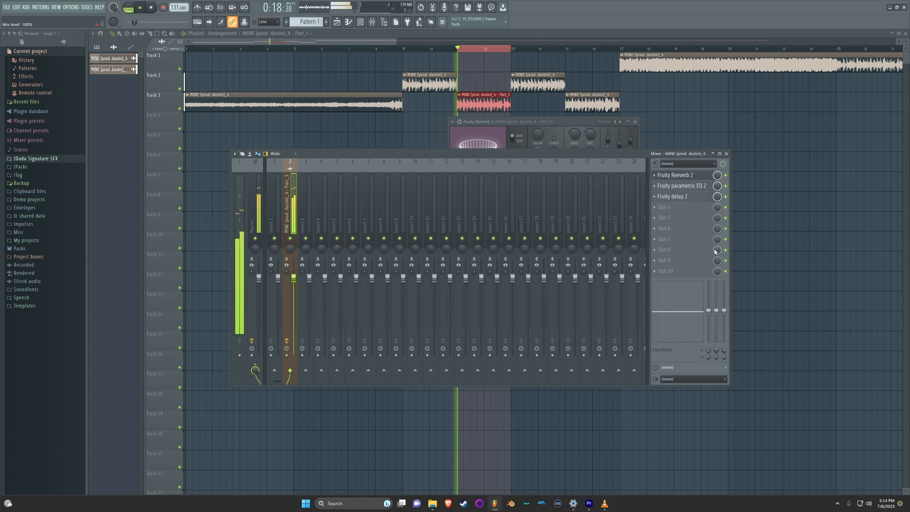
pyautogui.press('space')
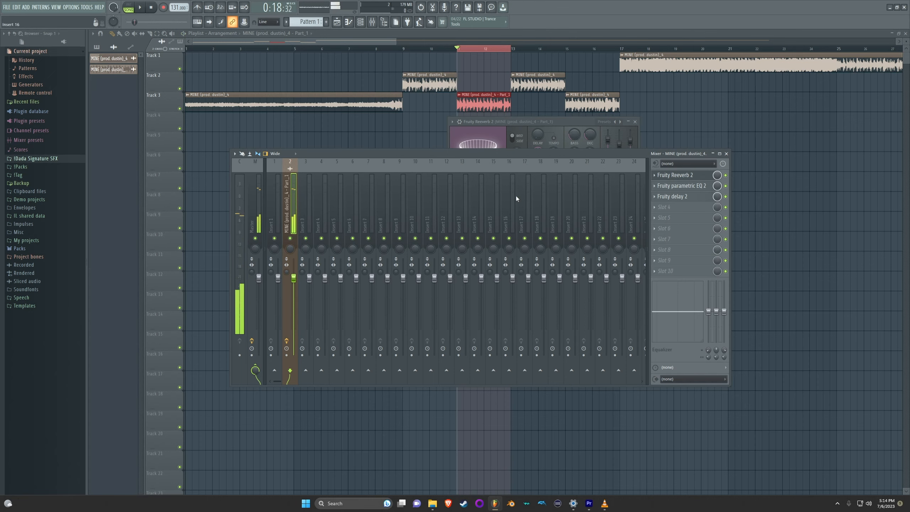
# Clear the time selection and play the arrangement from bar 9 to check the effects on the bar 11 slice.
pyautogui.keyDown('ctrl'); pyautogui.rightClick(509, 52); pyautogui.keyUp('ctrl')
pyautogui.click(263, 49)
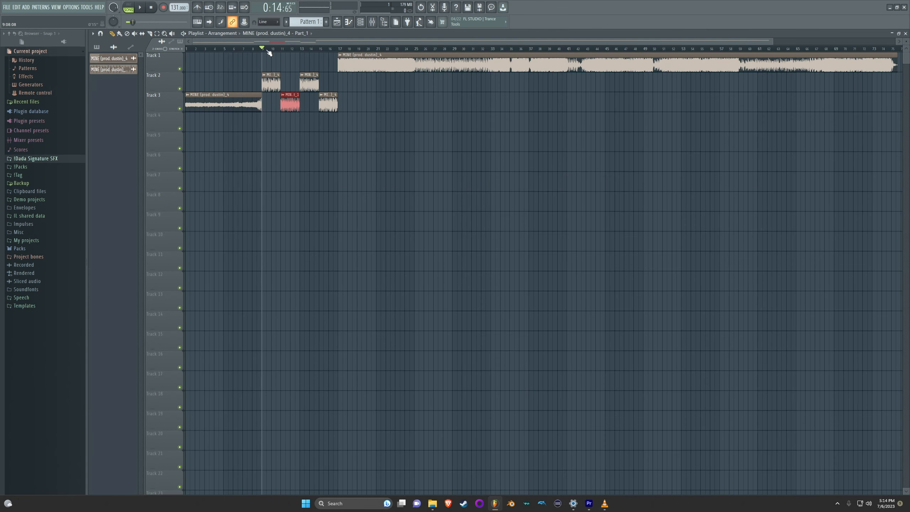
pyautogui.scroll(2, 267, 53)
pyautogui.press('space')
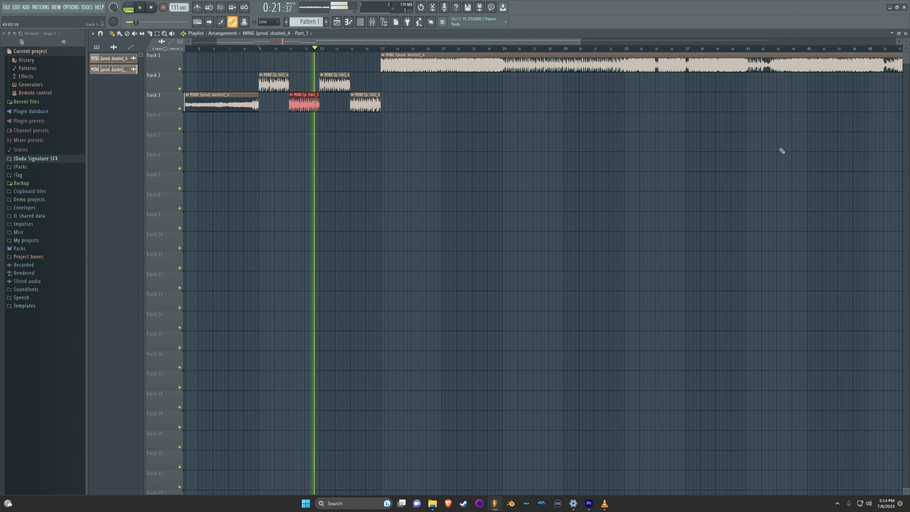
pyautogui.press('space')
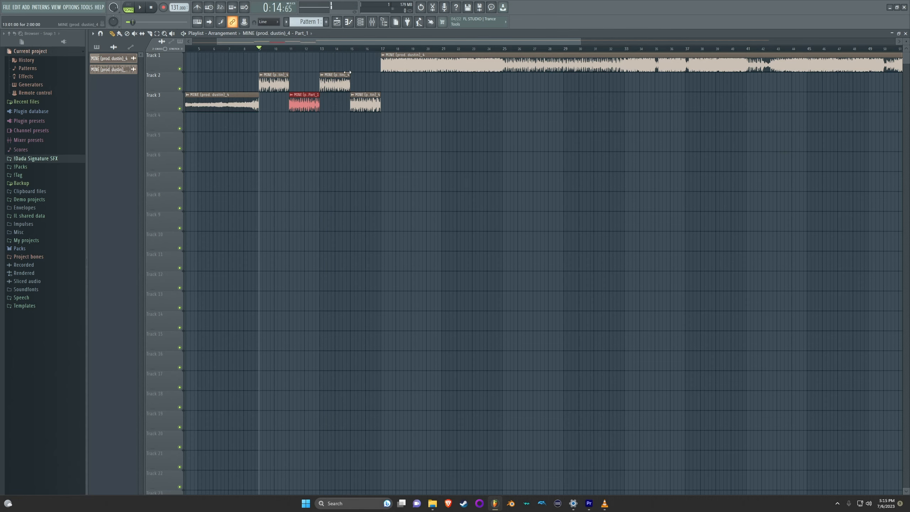
# Select bars 11–13 in the timeline and set the wet level of the sample's Fruity Reeverb 2 to 16%.
pyautogui.scroll(3, 339, 54)
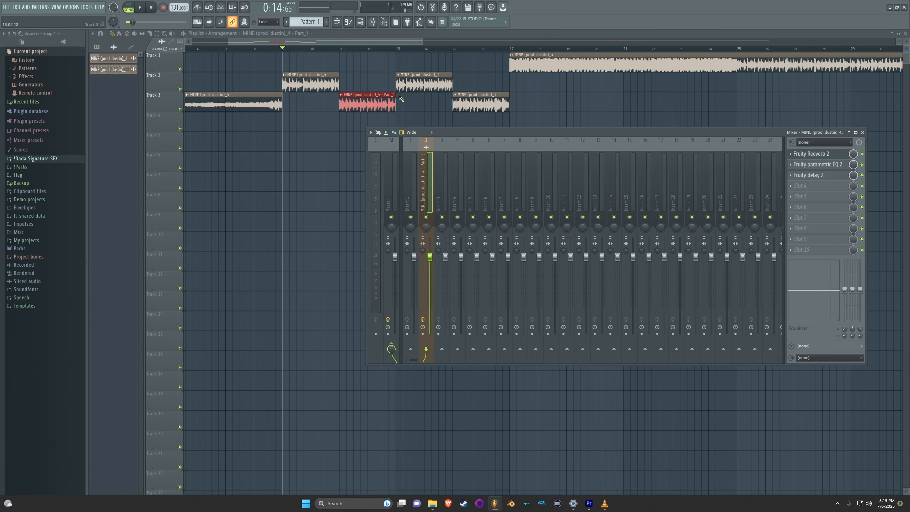
pyautogui.keyDown('ctrl'); pyautogui.click(342, 50); pyautogui.keyUp('ctrl')
pyautogui.moveTo(393, 50); pyautogui.dragTo(399, 50)
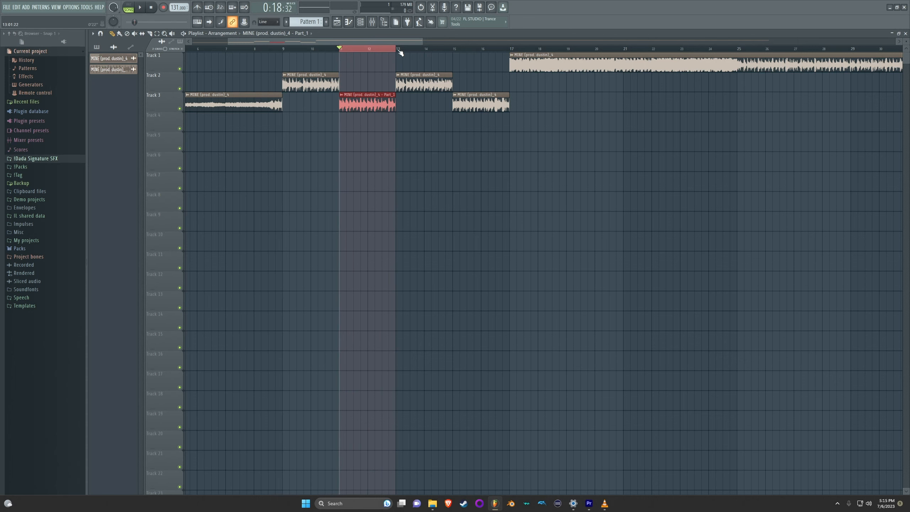
pyautogui.click(372, 22)
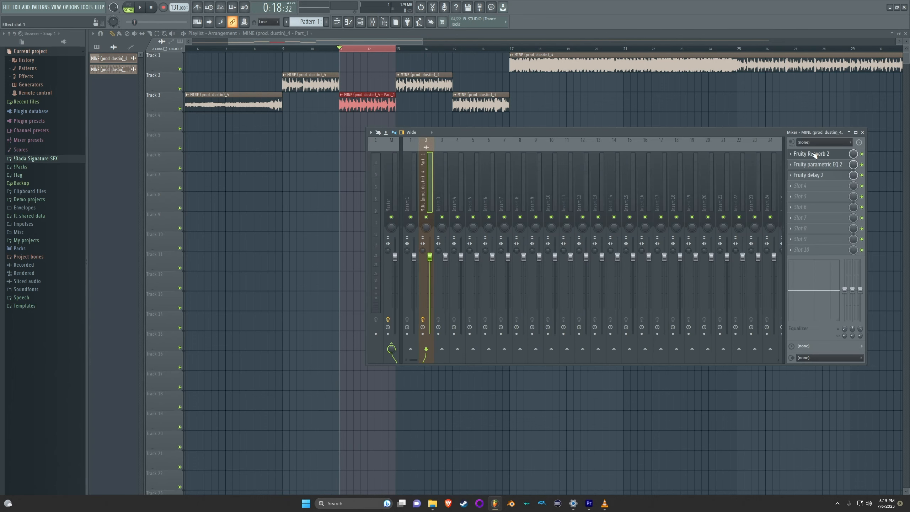
pyautogui.click(813, 154)
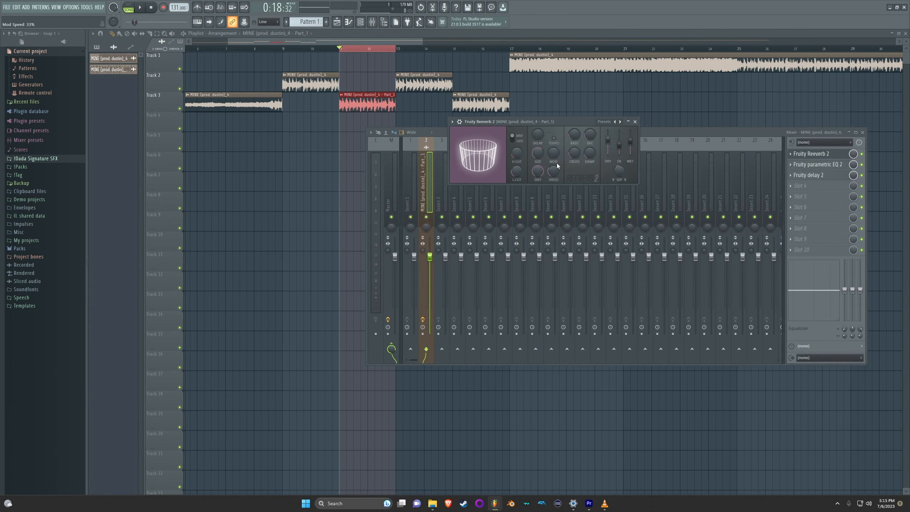
pyautogui.moveTo(633, 141)
pyautogui.mouseDown()
pyautogui.moveTo(631, 155)
pyautogui.moveTo(631, 133)
pyautogui.moveTo(631, 150)
pyautogui.mouseUp()
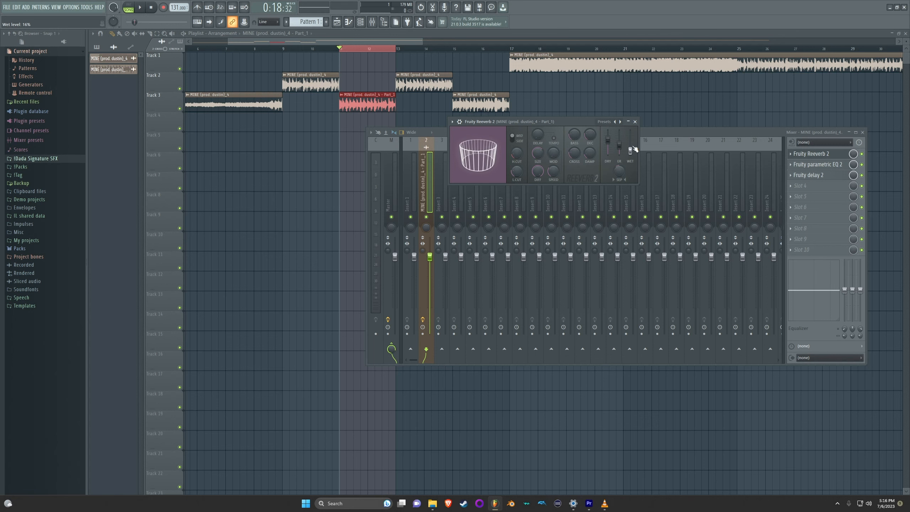
# Set the Fruity Reeverb 2 wet level to 0% and create an automation clip for it over bars 11–13.
pyautogui.moveTo(630, 151); pyautogui.dragTo(630, 154)
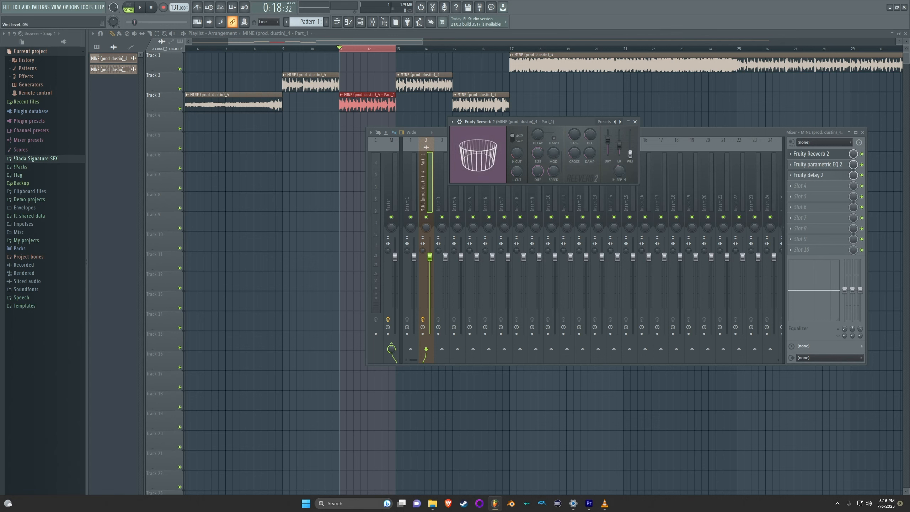
pyautogui.click(26, 7)
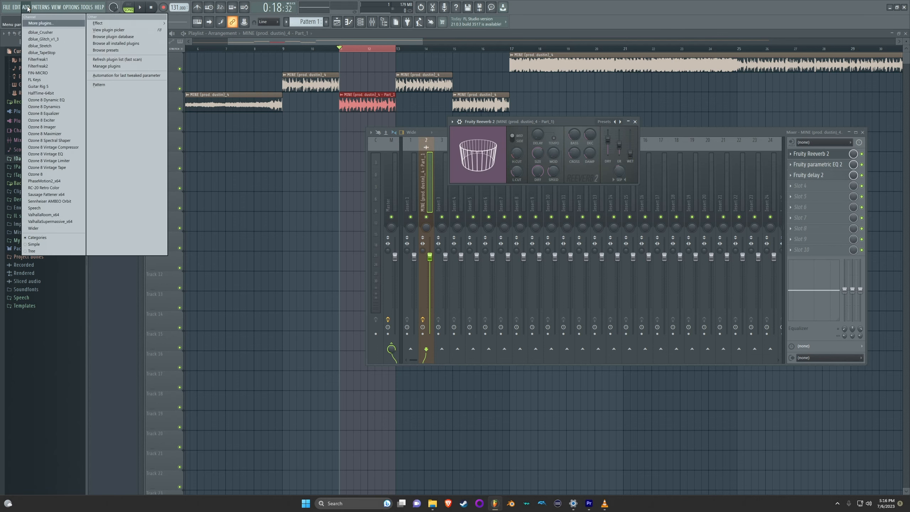
pyautogui.click(132, 75)
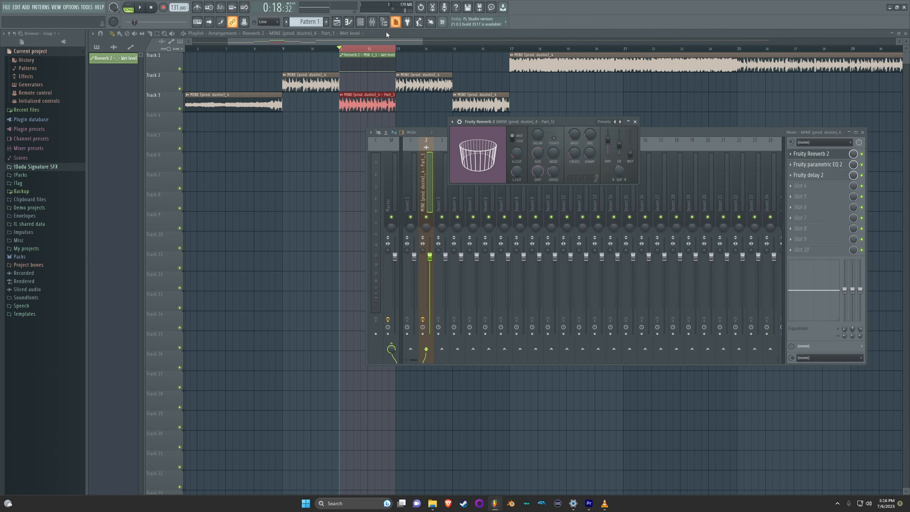
# Shape the reverb wet-level automation into two triangular peaks, with the level dropping to its minimum at bar 12.
pyautogui.scroll(3, 357, 68)
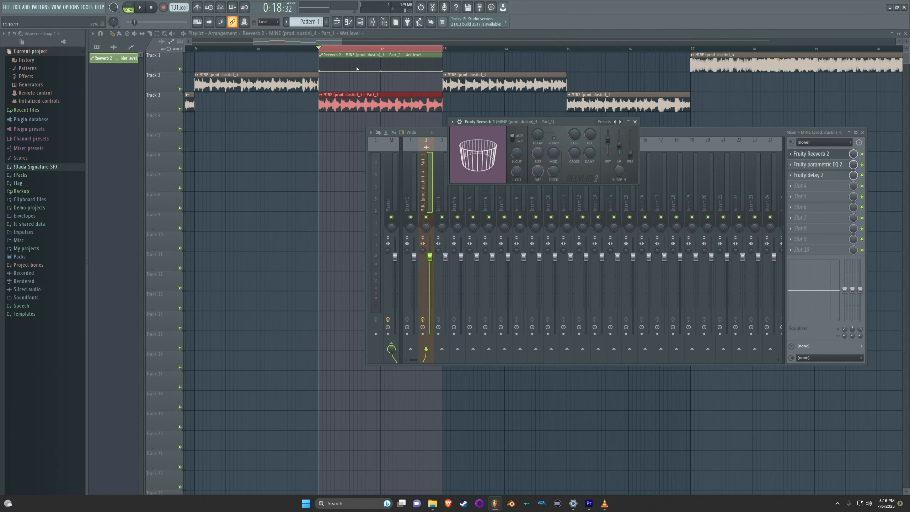
pyautogui.moveTo(442, 71); pyautogui.dragTo(443, 80)
pyautogui.click(350, 69)
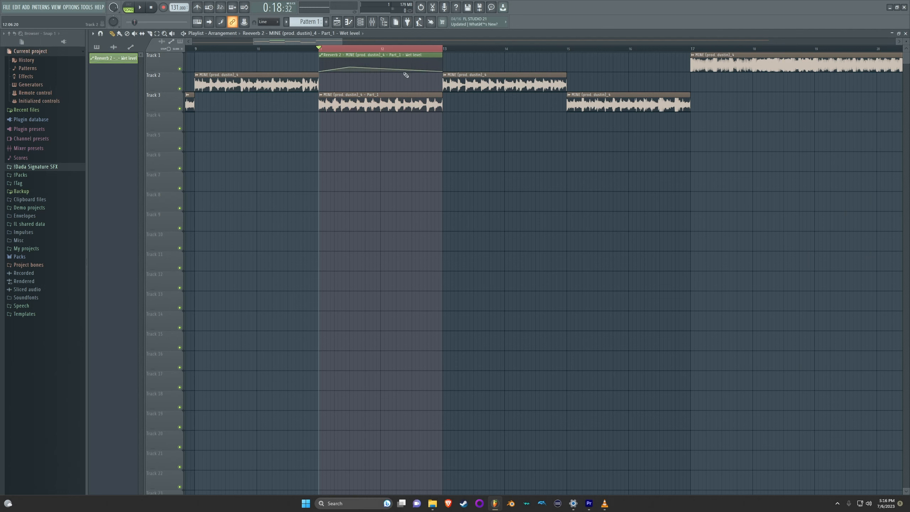
pyautogui.moveTo(352, 68); pyautogui.dragTo(350, 59)
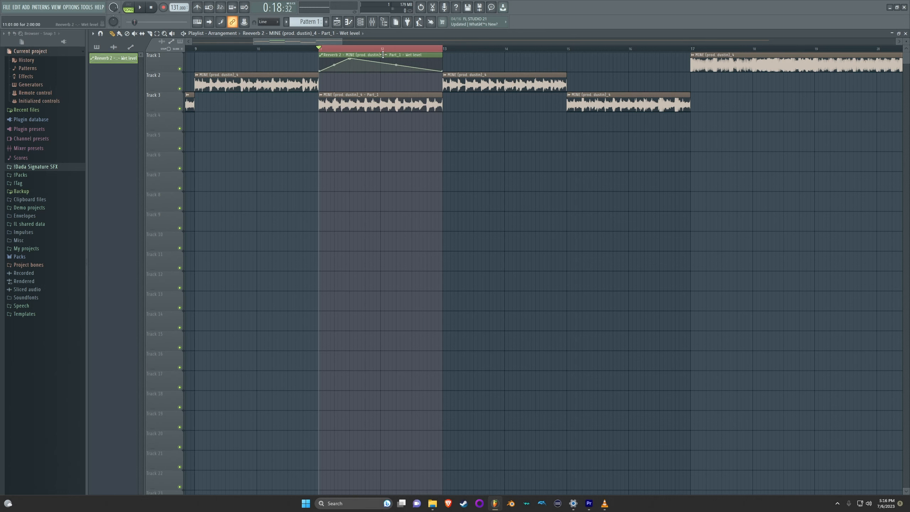
pyautogui.click(380, 71)
pyautogui.click(415, 58)
# Play bars 11–13 with the mixer and Fruity Reeverb 2 open to check the wet-level automation.
pyautogui.click(375, 24)
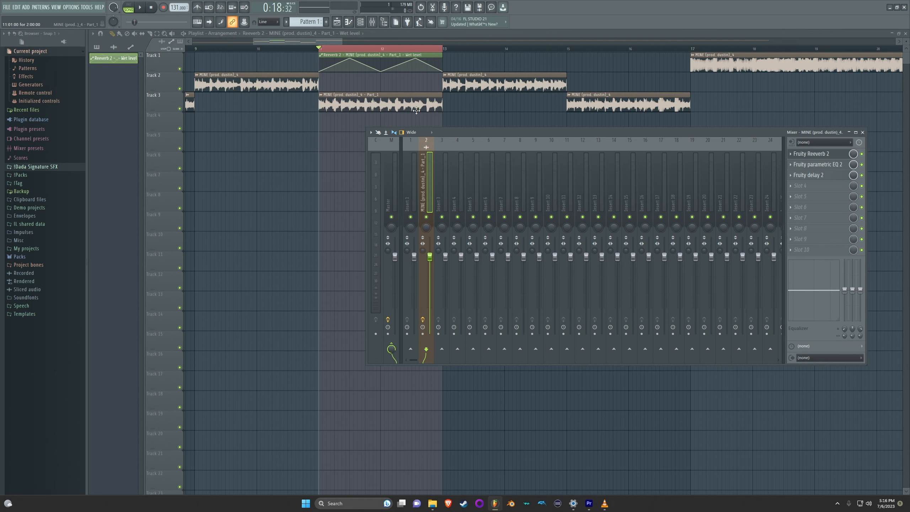
pyautogui.click(829, 155)
pyautogui.press('space')
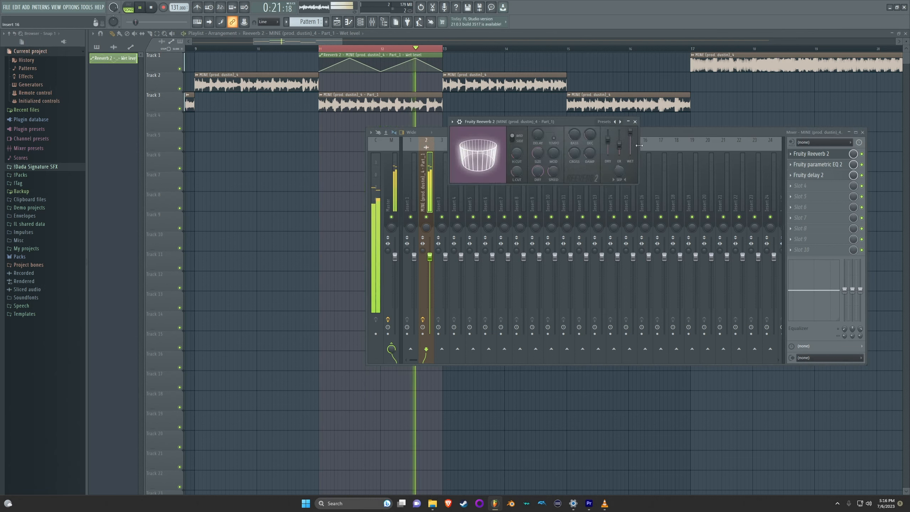
pyautogui.press('space')
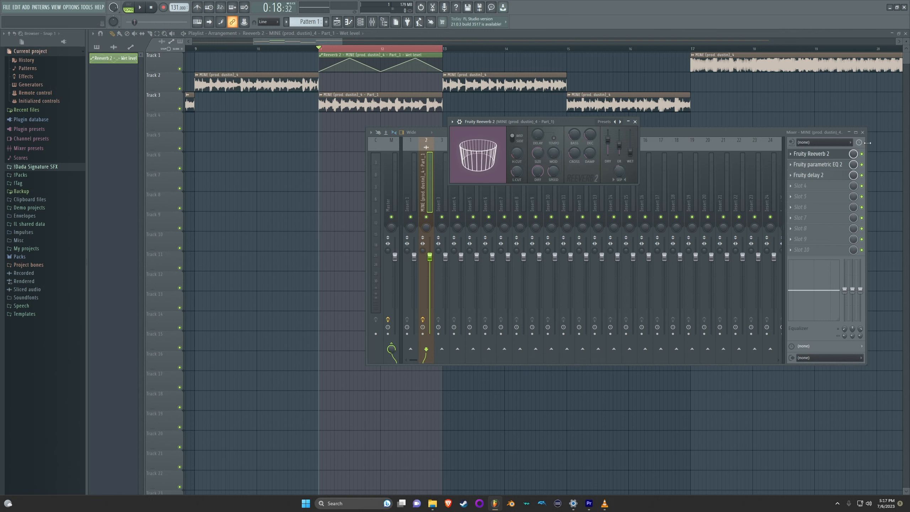
# Create an automation clip for Fruity Reeverb 2's mix level and move the mixer away from the playlist clips.
pyautogui.rightClick(855, 155)
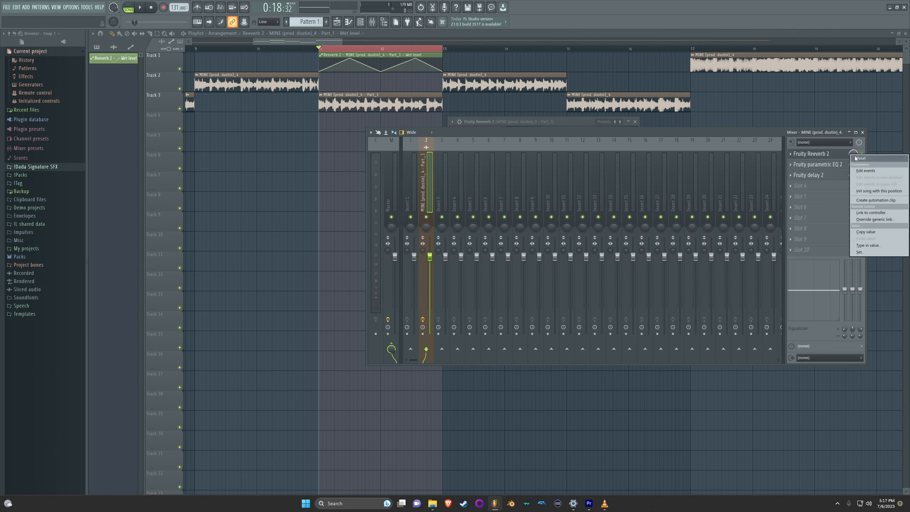
pyautogui.click(873, 201)
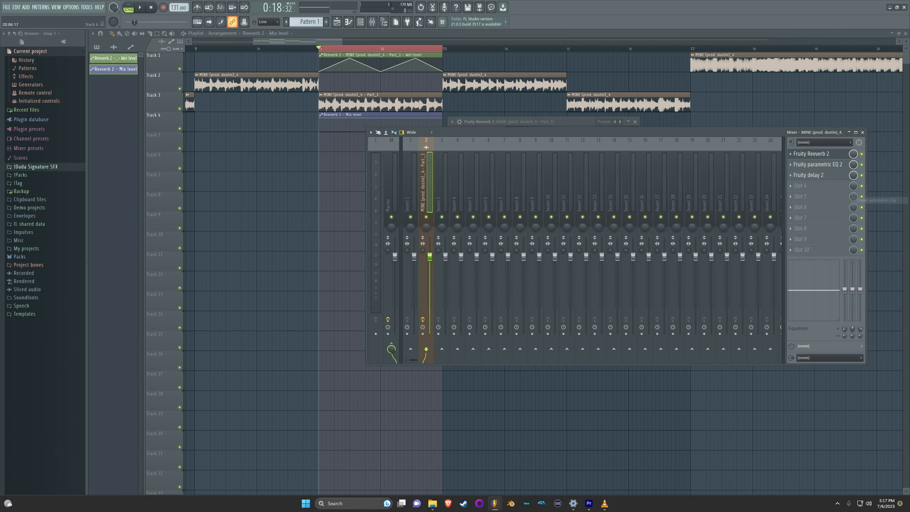
pyautogui.moveTo(511, 132); pyautogui.dragTo(594, 216)
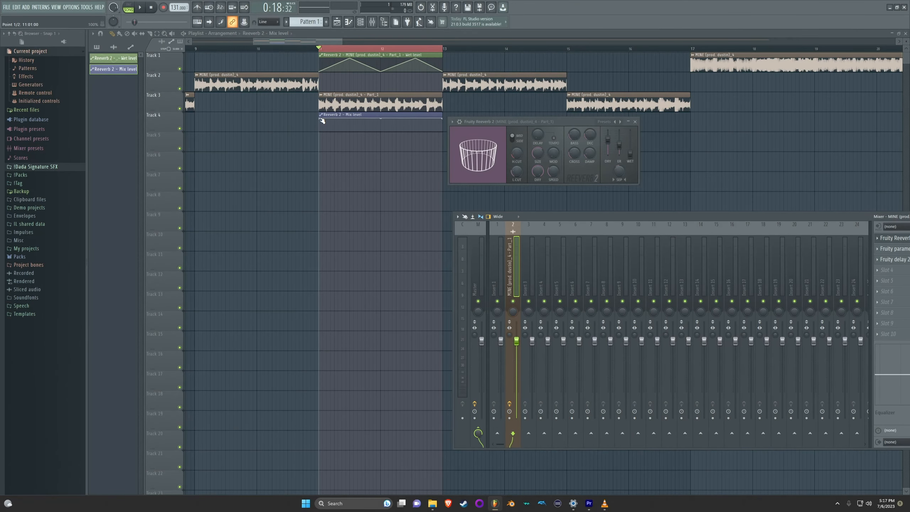
# Shape the reverb mix-level clip to rise from minimum to a late peak and fall back before bar 13, and play it.
pyautogui.moveTo(320, 119); pyautogui.dragTo(321, 138)
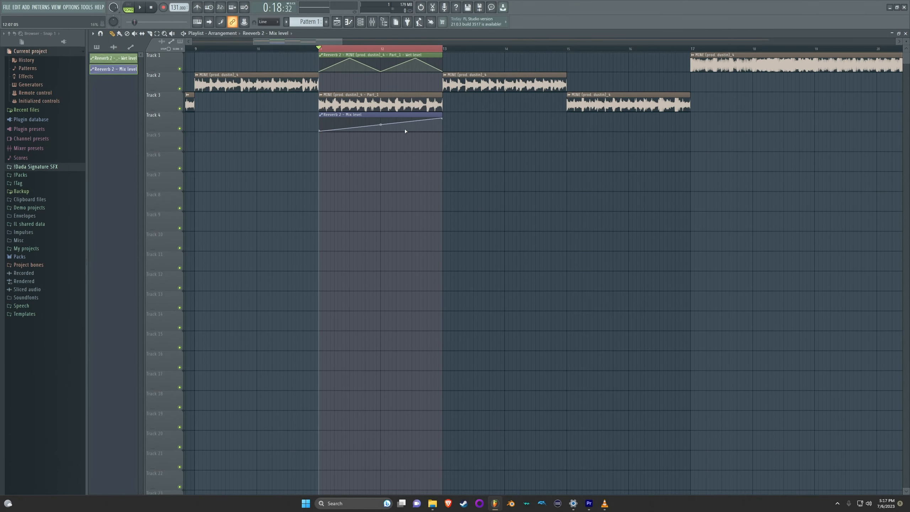
pyautogui.rightClick(428, 119)
pyautogui.moveTo(442, 119); pyautogui.dragTo(445, 138)
pyautogui.moveTo(372, 123); pyautogui.dragTo(373, 111)
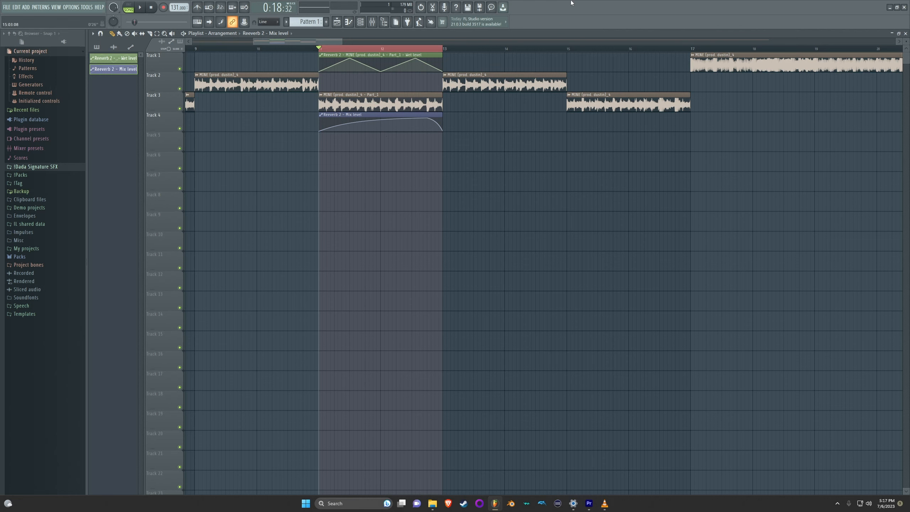
pyautogui.press('space')
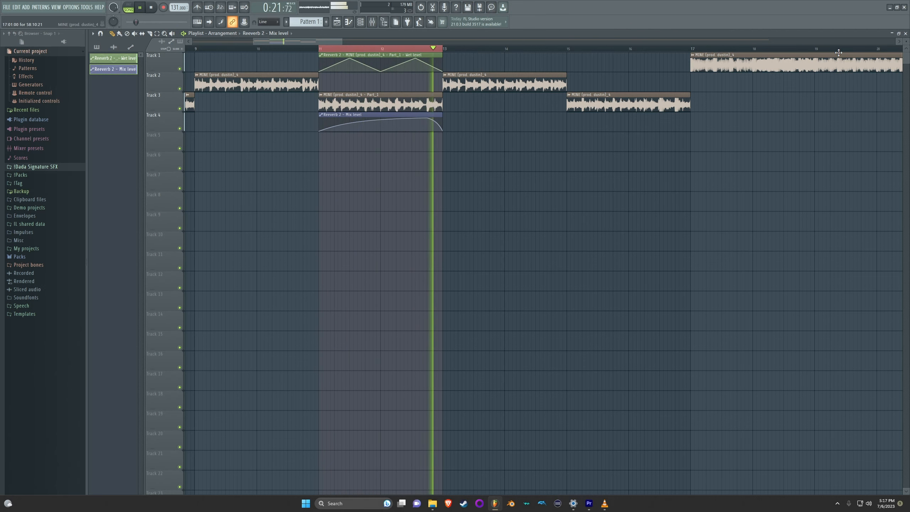
pyautogui.press('space')
# Create mix-level automation clips for the slice's Fruity Parametric EQ 2 and Fruity Delay 2.
pyautogui.press('F9')
pyautogui.moveTo(815, 216); pyautogui.dragTo(655, 167)
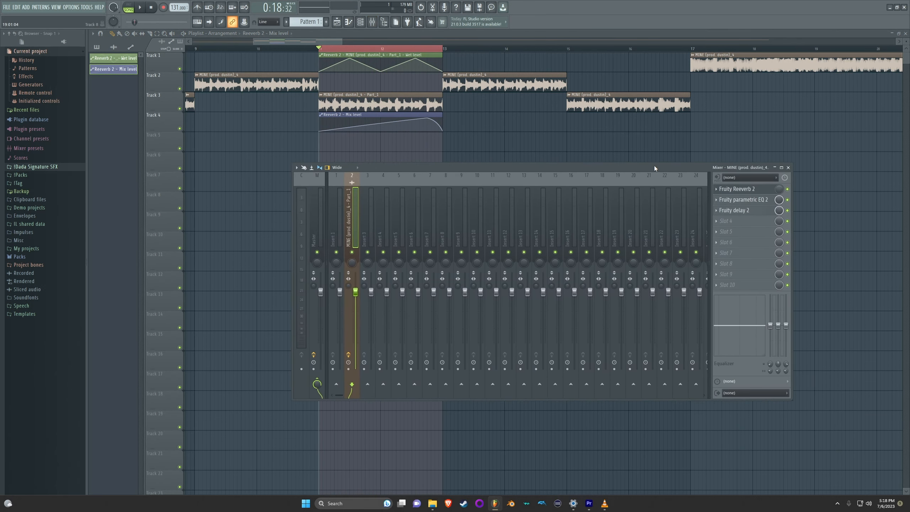
pyautogui.rightClick(778, 203)
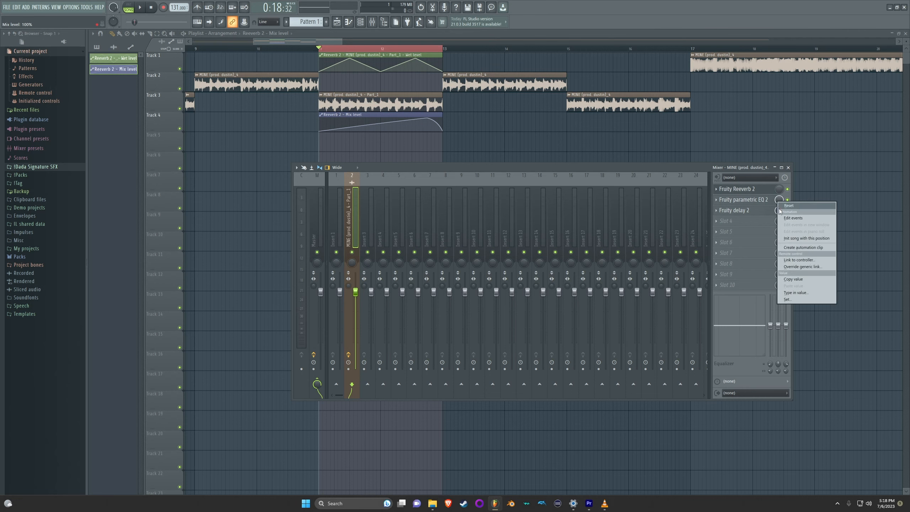
pyautogui.click(799, 250)
# Shape the EQ and delay mix-level clips to rise gradually from minimum to a late peak and fall back before bar 13.
pyautogui.moveTo(318, 158); pyautogui.dragTo(318, 172)
pyautogui.moveTo(318, 138); pyautogui.dragTo(318, 154)
pyautogui.rightClick(425, 138)
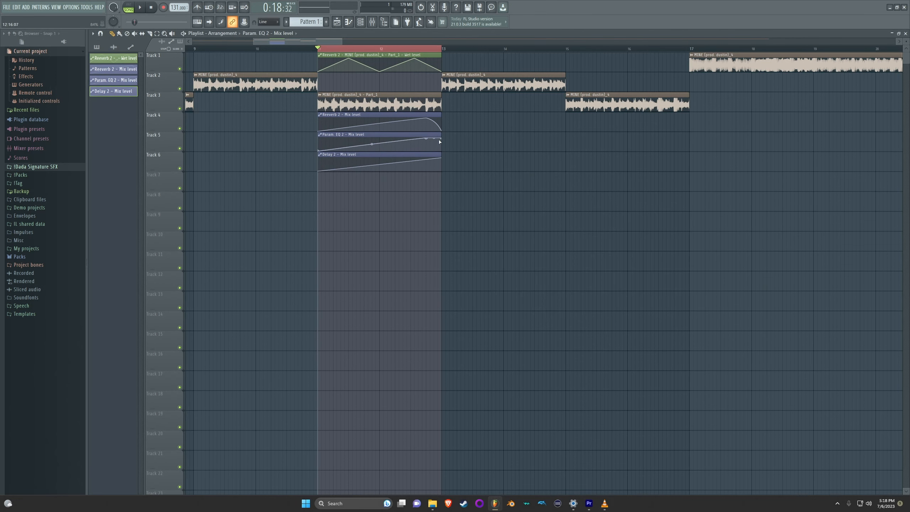
pyautogui.moveTo(442, 139); pyautogui.dragTo(443, 155)
pyautogui.moveTo(434, 144); pyautogui.dragTo(435, 140)
pyautogui.rightClick(426, 157)
pyautogui.moveTo(371, 164); pyautogui.dragTo(371, 167)
pyautogui.moveTo(441, 158); pyautogui.dragTo(443, 175)
# Play bars 11–13 and move the reverb wet-level automation clip to Track 7.
pyautogui.press('space')
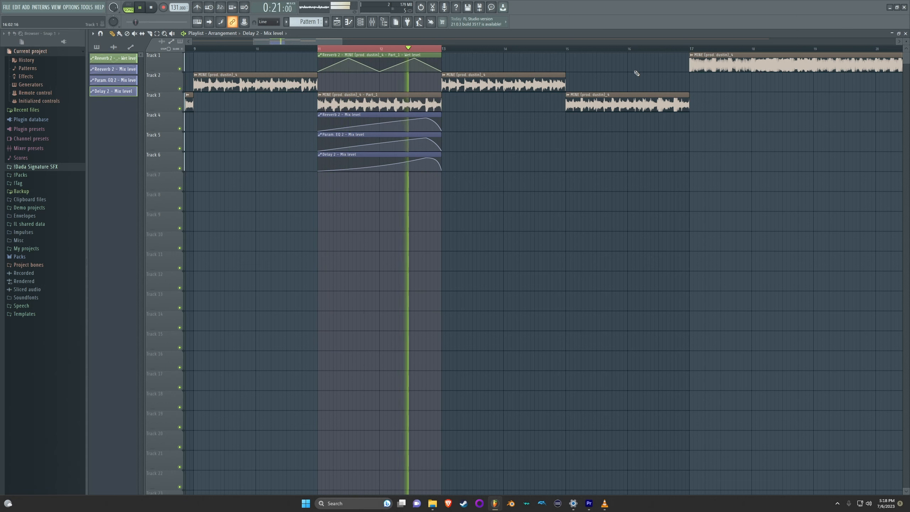
pyautogui.press('space')
pyautogui.moveTo(376, 61); pyautogui.dragTo(377, 180)
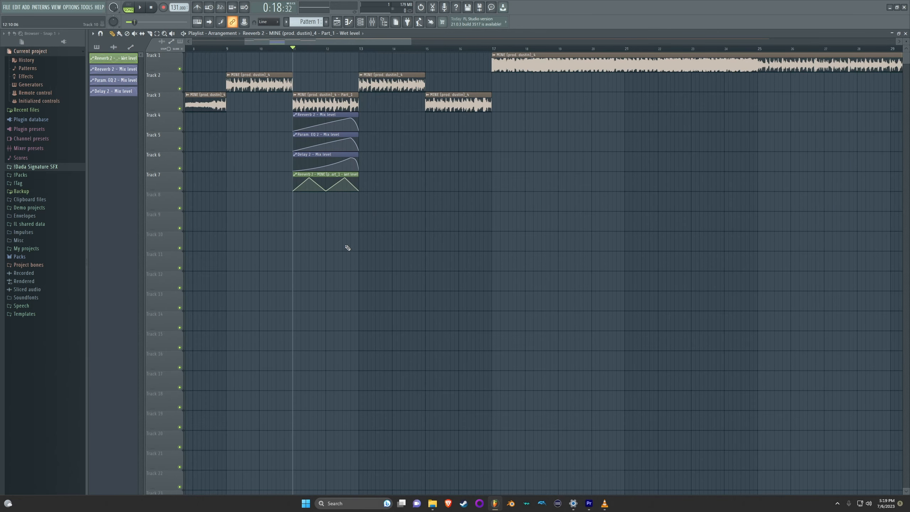
# Make the bar 15 slice on Track 3 a unique sample saved as MINE (prod. dustin)_4 - Part_2.wav.
pyautogui.click(427, 95)
pyautogui.click(451, 154)
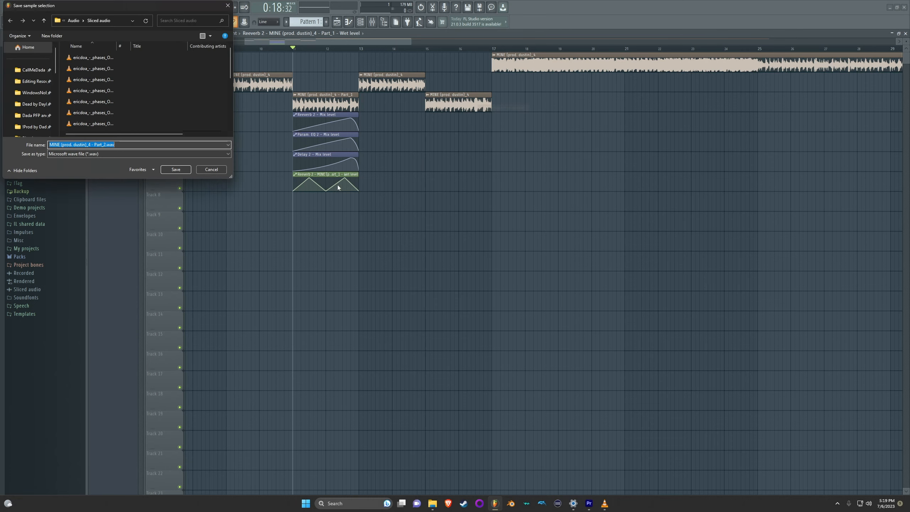
pyautogui.click(177, 169)
# Select bars 15–17 in the timeline and route the Part_2 sample to mixer track 3.
pyautogui.moveTo(427, 49); pyautogui.dragTo(492, 49)
pyautogui.click(449, 107)
pyautogui.doubleClick(449, 107)
pyautogui.hotkey('ctrl', 'l')
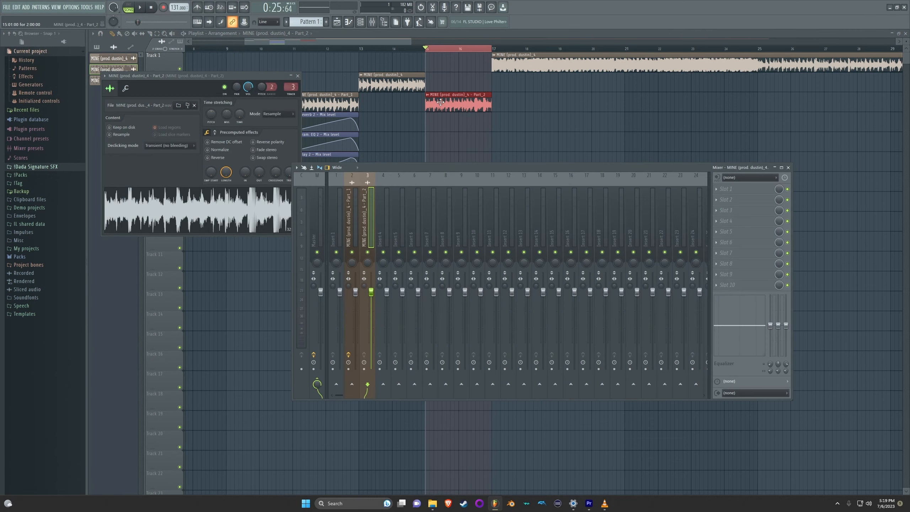
# Add Fruity Flangus, Fruity Chorus and Fruity Parametric EQ 2 to the first three effect slots of mixer track 3.
pyautogui.click(750, 190)
pyautogui.moveTo(756, 198)
pyautogui.click(816, 252)
pyautogui.click(752, 212)
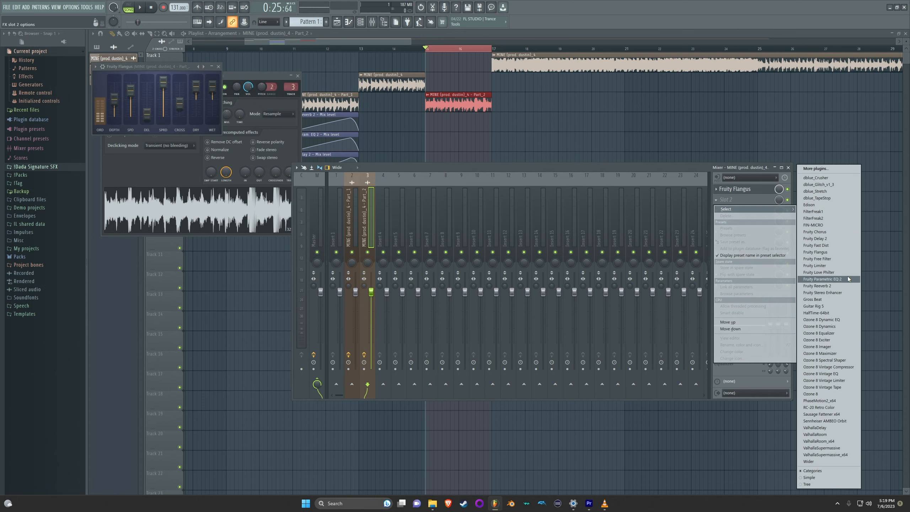
pyautogui.click(815, 231)
pyautogui.click(751, 211)
pyautogui.click(836, 279)
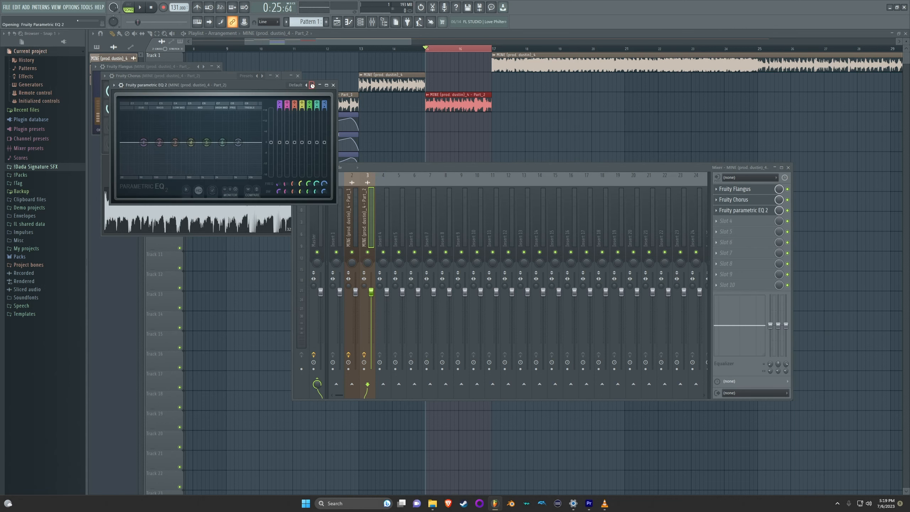
# Using the 20Hz - 18kHz cut preset in Fruity Parametric EQ 2, lower its high cut and raise its low cut.
pyautogui.moveTo(263, 142); pyautogui.dragTo(220, 142)
pyautogui.moveTo(127, 143); pyautogui.dragTo(137, 142)
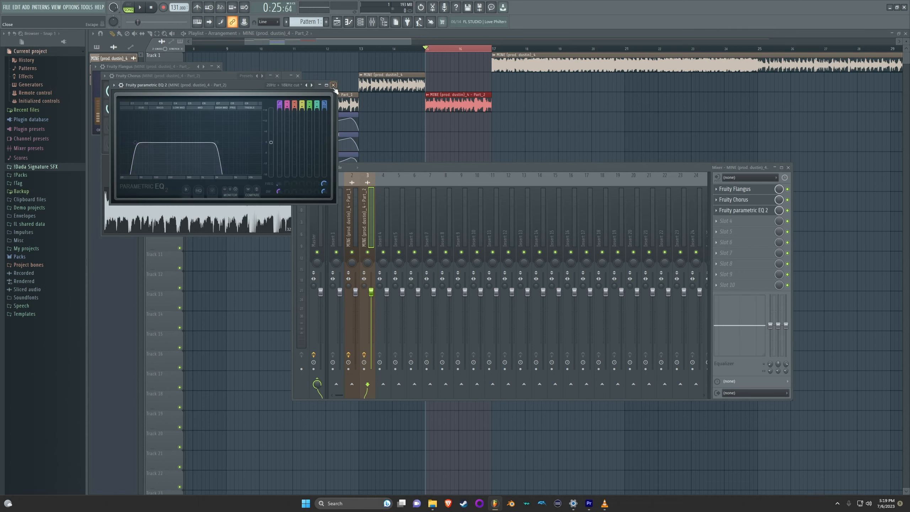
pyautogui.click(744, 210)
# Load a different preset in Fruity Flangus on the Part_2 mixer track.
pyautogui.click(741, 200)
pyautogui.click(96, 67)
pyautogui.moveTo(124, 94)
pyautogui.click(197, 121)
pyautogui.click(219, 67)
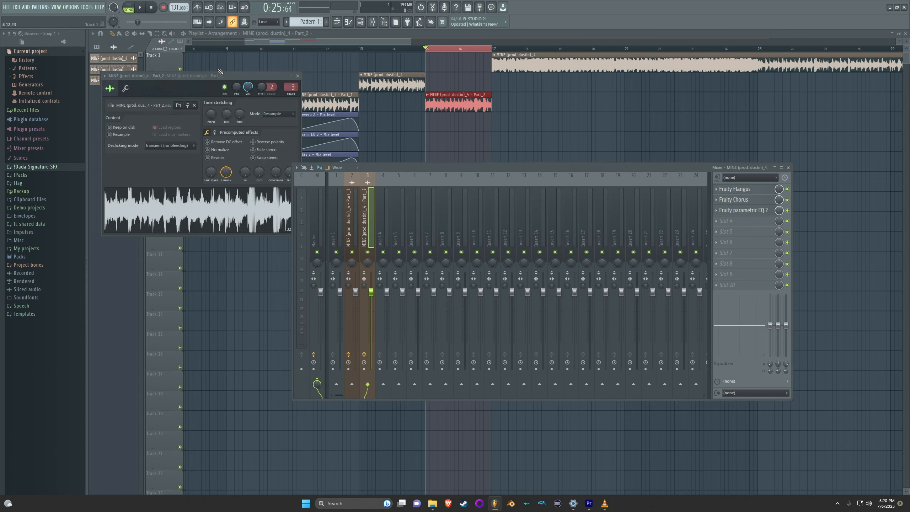
# Load the Light HF preset in Fruity Chorus and briefly play bars 15–17 with the effects.
pyautogui.click(765, 189)
pyautogui.click(761, 200)
pyautogui.click(104, 75)
pyautogui.click(204, 136)
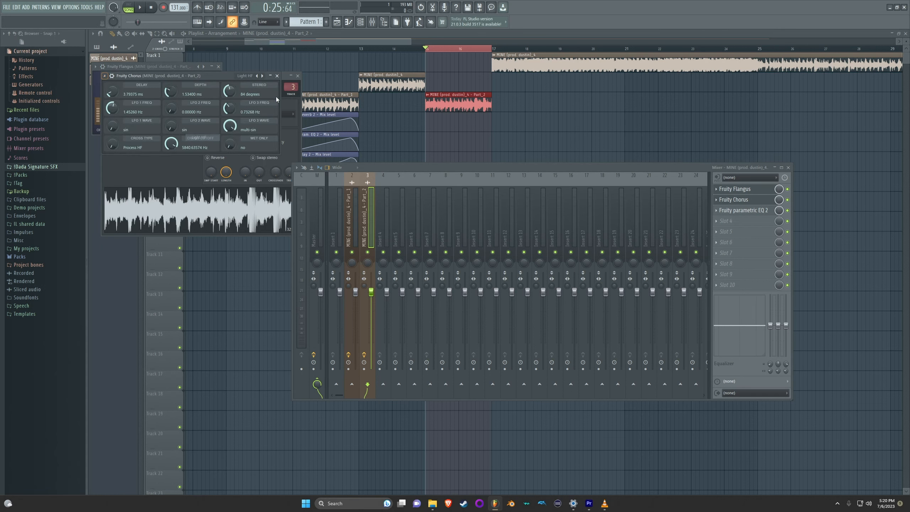
pyautogui.click(277, 75)
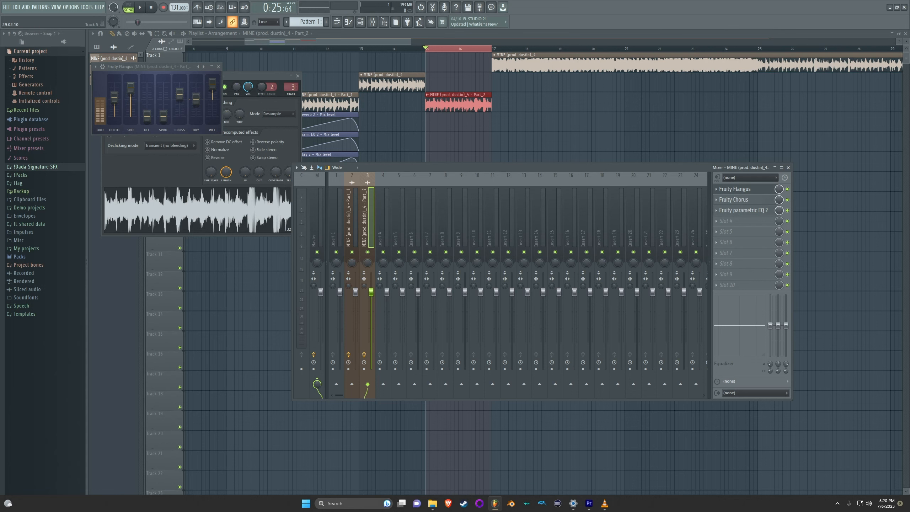
pyautogui.press('space')
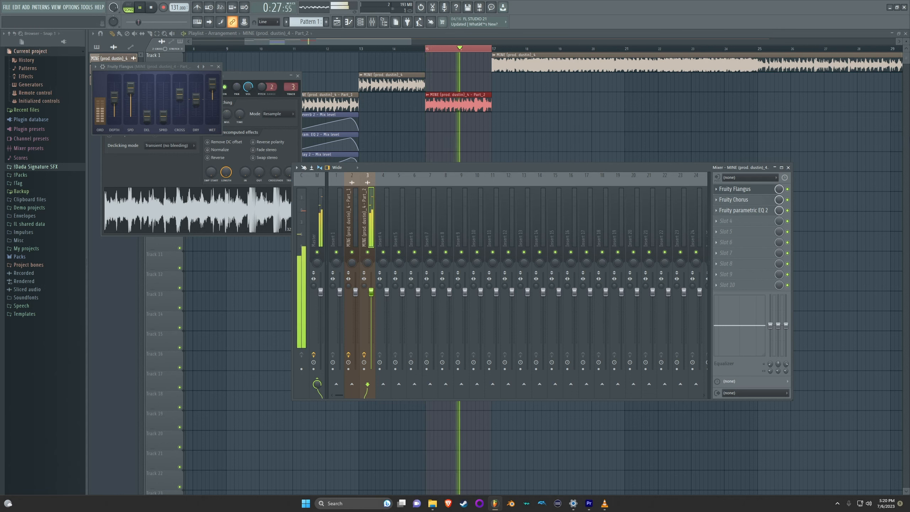
pyautogui.press('space')
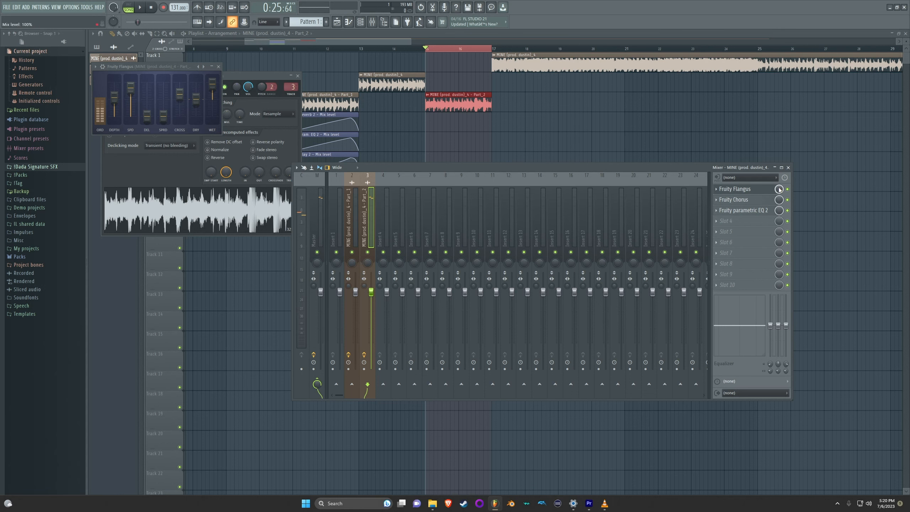
# Create mix-level automation clips over bars 15–17 for Fruity Flangus, Fruity Chorus and Fruity Parametric EQ 2.
pyautogui.rightClick(781, 190)
pyautogui.click(810, 237)
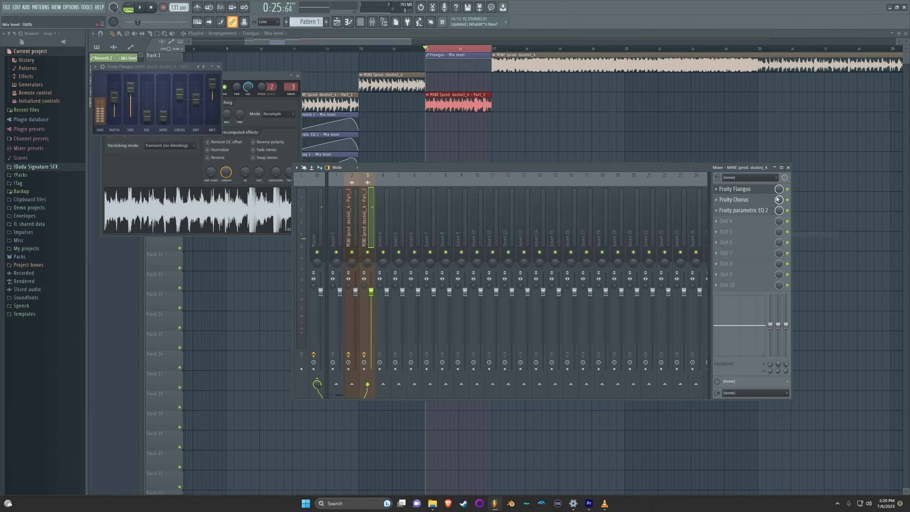
pyautogui.rightClick(779, 200)
pyautogui.click(800, 243)
pyautogui.rightClick(779, 210)
pyautogui.click(800, 253)
# Move the Flangus mix-level clip to Track 6 and lower the start points of the bar 15 automation clips to minimum.
pyautogui.moveTo(453, 67); pyautogui.dragTo(454, 159)
pyautogui.scroll(4, 442, 158)
pyautogui.moveTo(401, 118); pyautogui.dragTo(401, 153)
pyautogui.moveTo(400, 158); pyautogui.dragTo(401, 172)
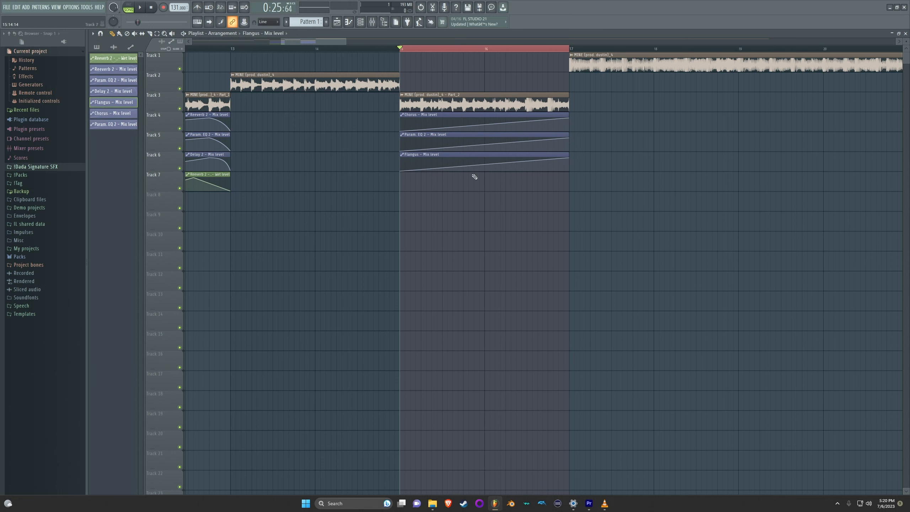
# Curve the three bar 15 ramps, add a point near each clip's end, and lower the EQ and Flangus end points to minimum.
pyautogui.moveTo(484, 125); pyautogui.dragTo(484, 131)
pyautogui.rightClick(564, 120)
pyautogui.moveTo(565, 120); pyautogui.dragTo(560, 120)
pyautogui.rightClick(559, 138)
pyautogui.moveTo(484, 145); pyautogui.dragTo(484, 170)
pyautogui.rightClick(559, 159)
pyautogui.moveTo(569, 159); pyautogui.dragTo(570, 172)
pyautogui.moveTo(570, 138); pyautogui.dragTo(569, 153)
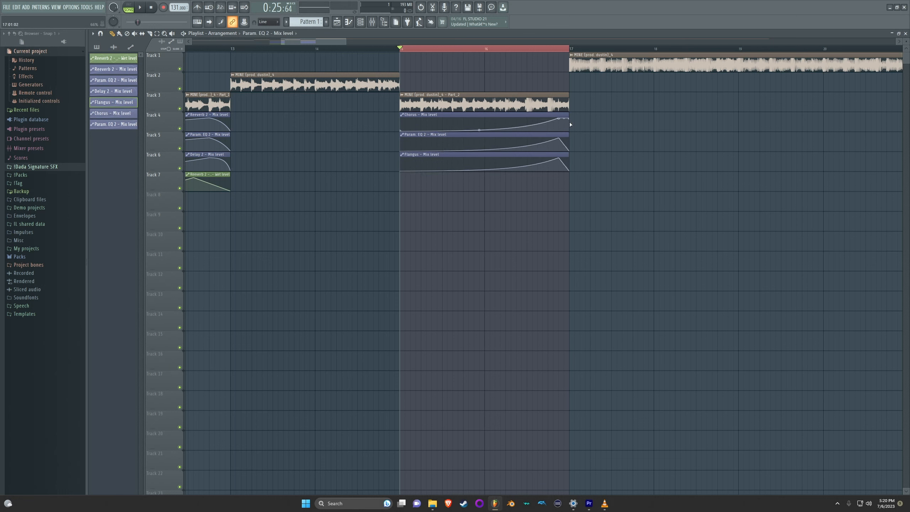
# Lower the Chorus mix-level clip's end point to minimum and flatten its rising curve into a gentler ramp.
pyautogui.moveTo(569, 119); pyautogui.dragTo(569, 132)
pyautogui.moveTo(479, 128)
pyautogui.mouseDown()
pyautogui.moveTo(480, 119)
pyautogui.moveTo(479, 131)
pyautogui.mouseUp()
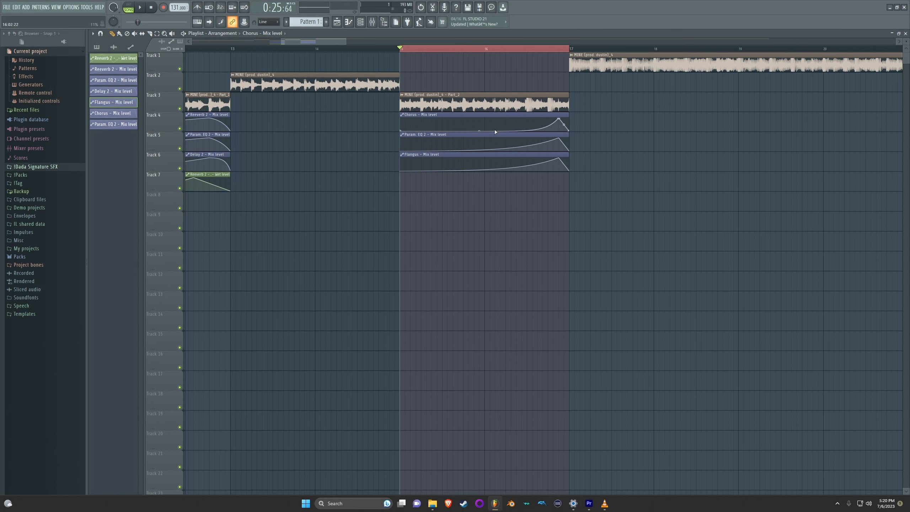
pyautogui.moveTo(479, 131); pyautogui.dragTo(480, 126)
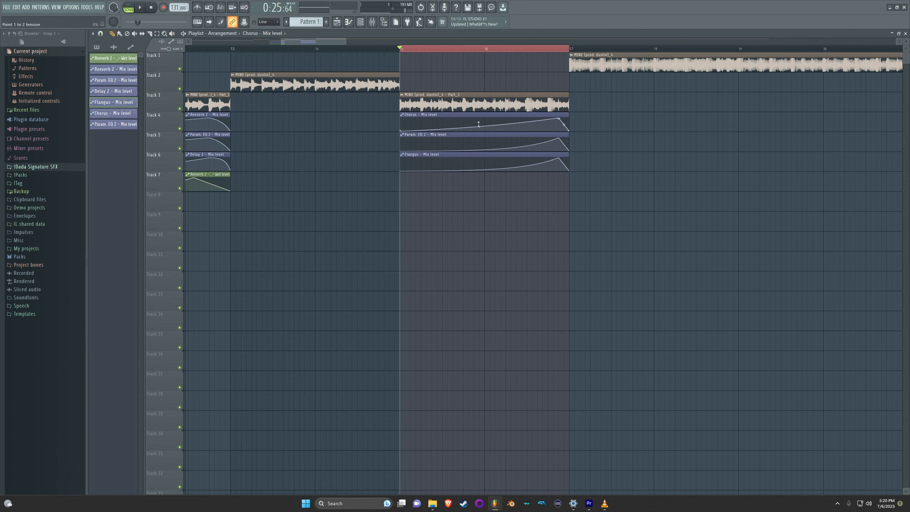
# Bow the rising ramps of the bar 15 mix-level clips upward, round off their closing falls, and clear the time selection.
pyautogui.moveTo(479, 124); pyautogui.dragTo(479, 119)
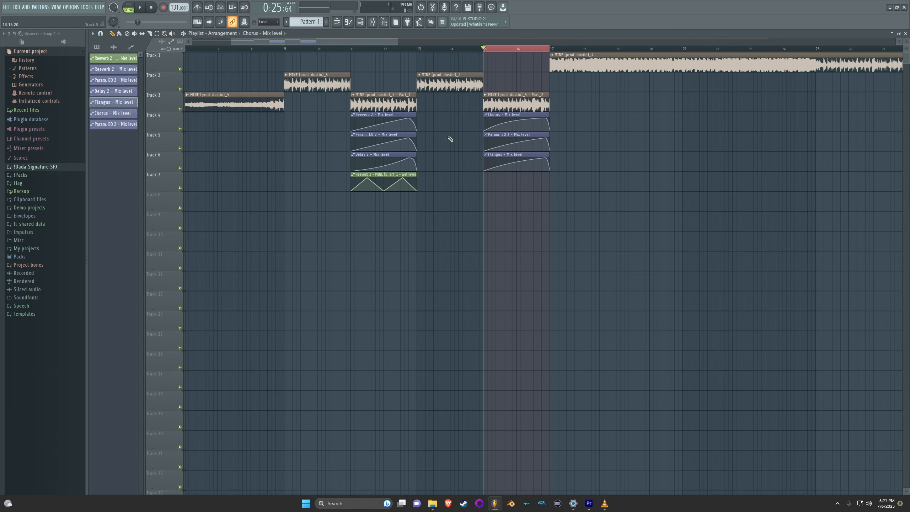
pyautogui.keyDown('ctrl'); pyautogui.click(519, 52); pyautogui.keyUp('ctrl')
pyautogui.scroll(-4, 518, 52)
pyautogui.scroll(3, 228, 190)
pyautogui.moveTo(272, 42); pyautogui.dragTo(255, 43)
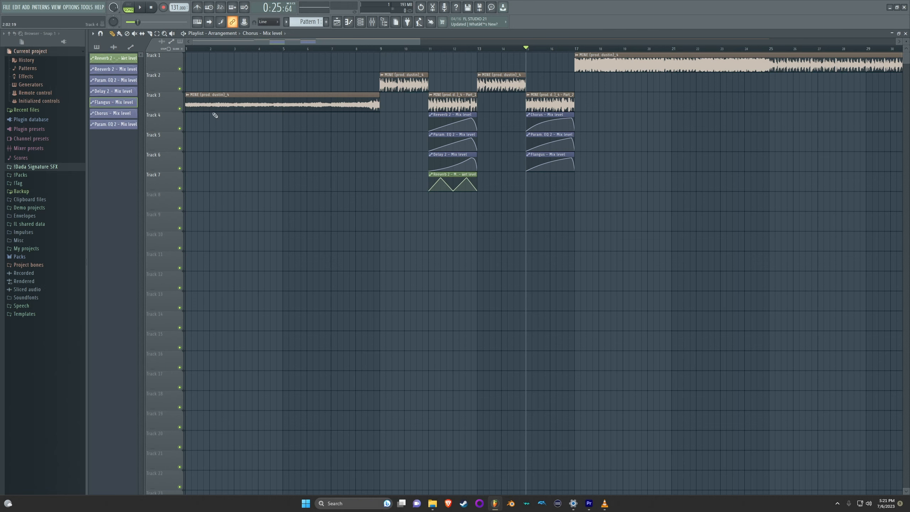
# Make the intro clip on Track 3 unique as a sample, saved as MINE (prod. dustin)_4 - Part_3.wav.
pyautogui.click(188, 95)
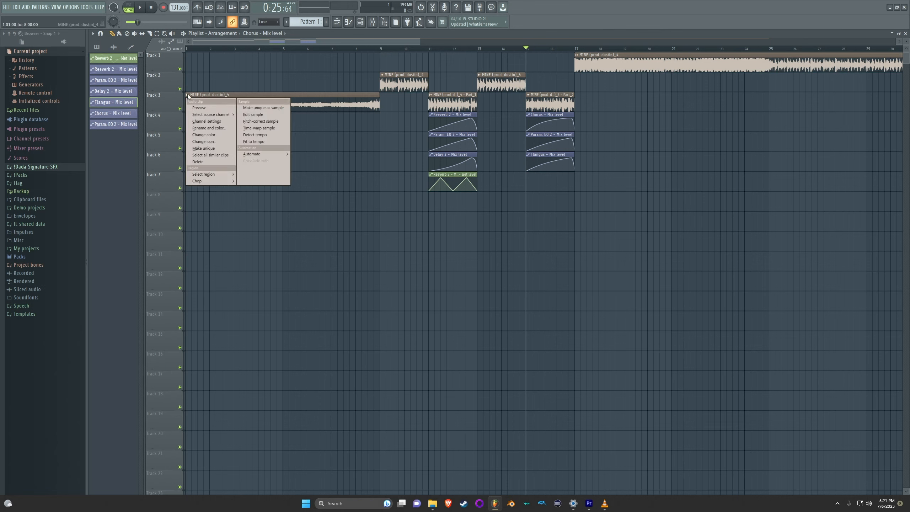
pyautogui.click(253, 108)
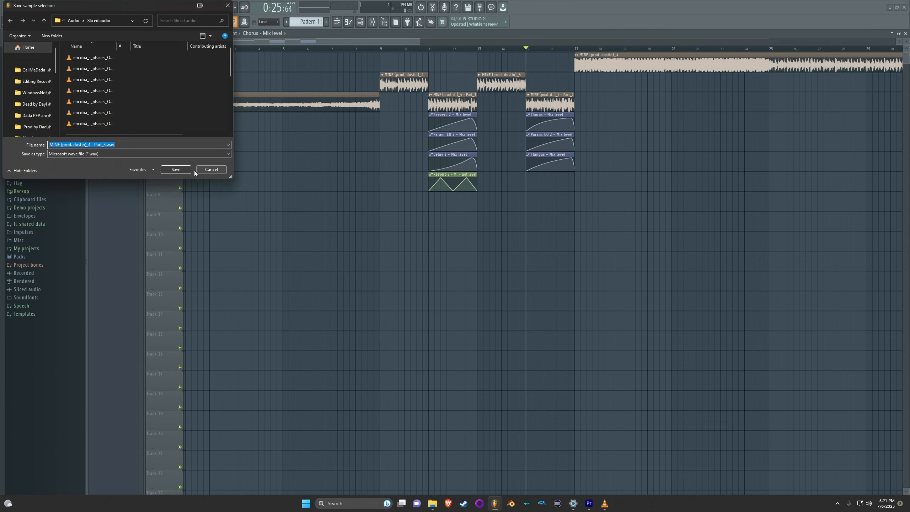
pyautogui.click(176, 169)
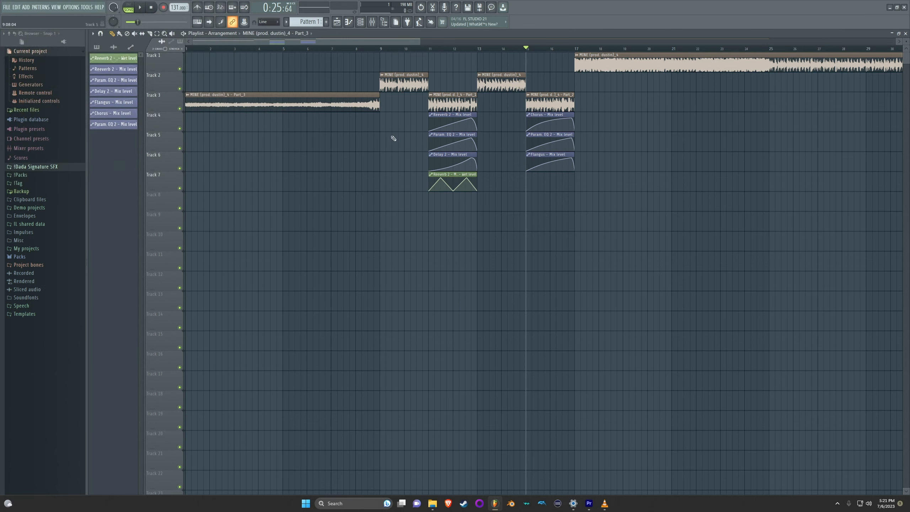
# Select bars 1 to 9 and route the Part_3 intro sample to free mixer track 4.
pyautogui.click(187, 49)
pyautogui.press('space')
pyautogui.press('space')
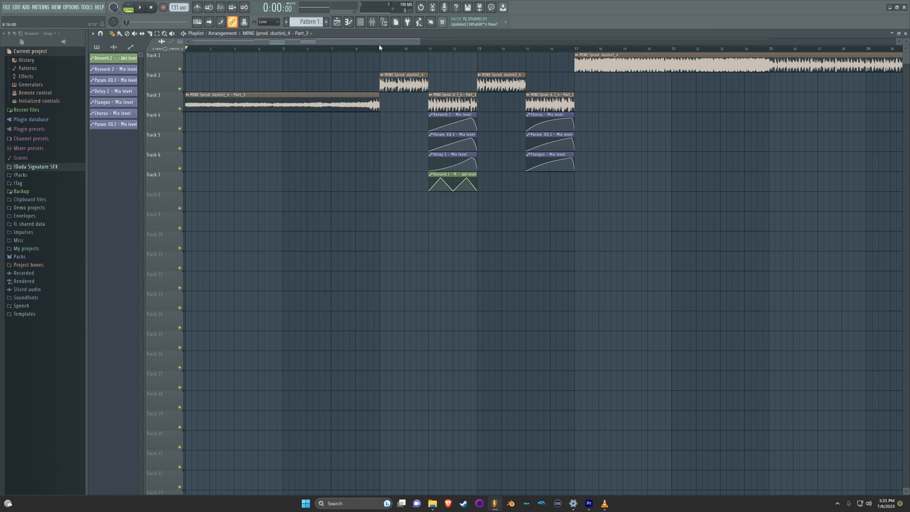
pyautogui.moveTo(380, 47); pyautogui.dragTo(180, 54)
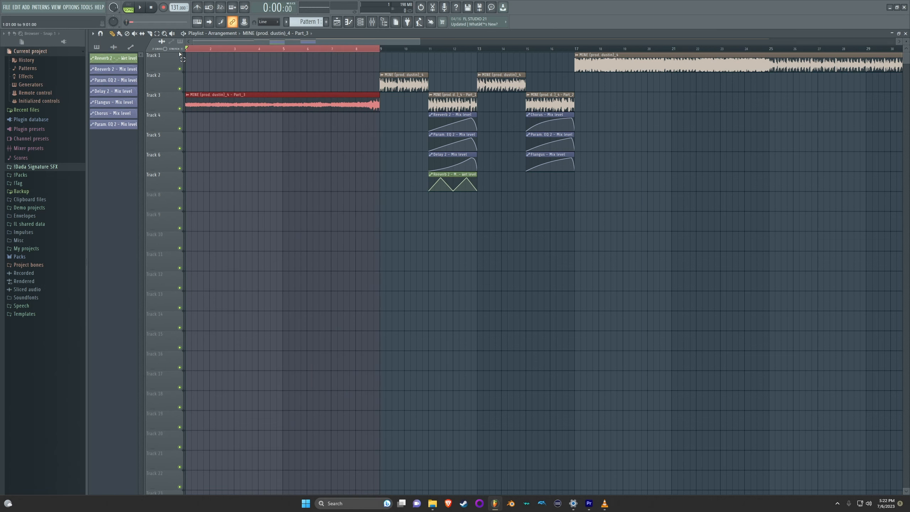
pyautogui.doubleClick(214, 96)
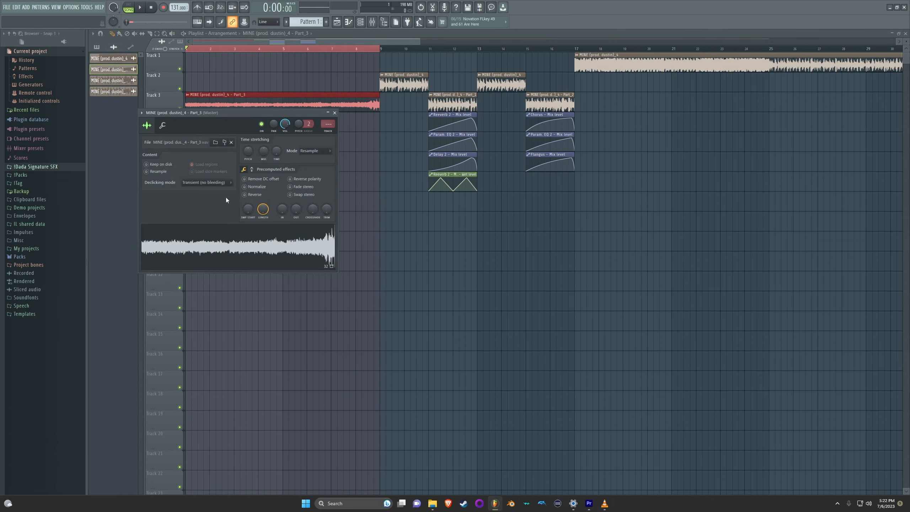
pyautogui.hotkey('ctrl', 'l')
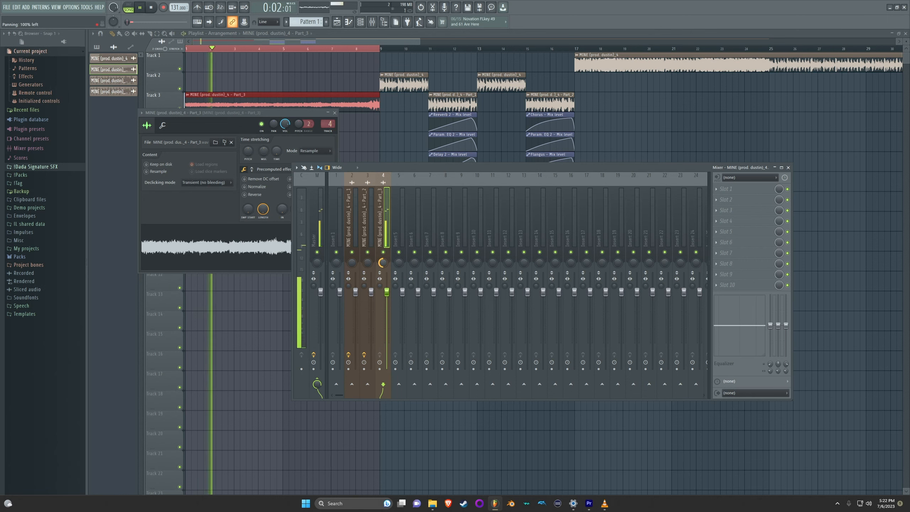
# Reset the panning of the Part_3 mixer track to centre and stop playback.
pyautogui.rightClick(382, 263)
pyautogui.click(396, 267)
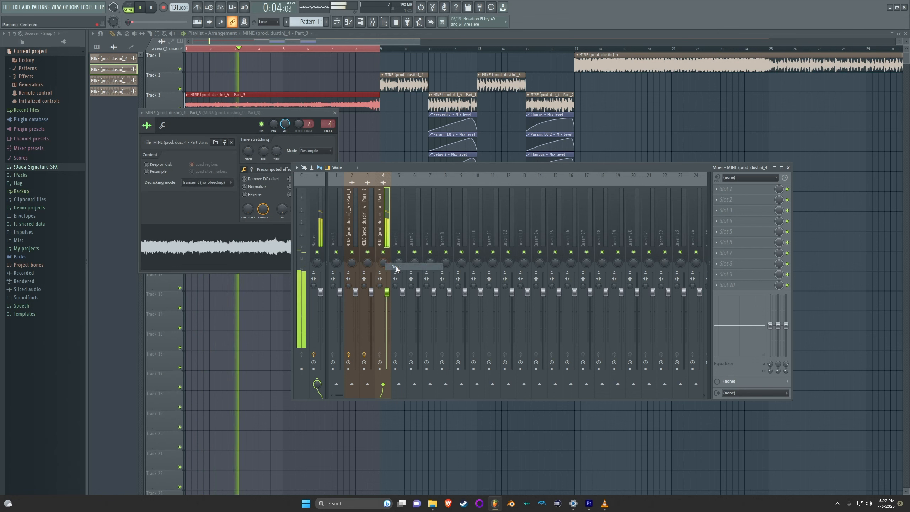
pyautogui.press('space')
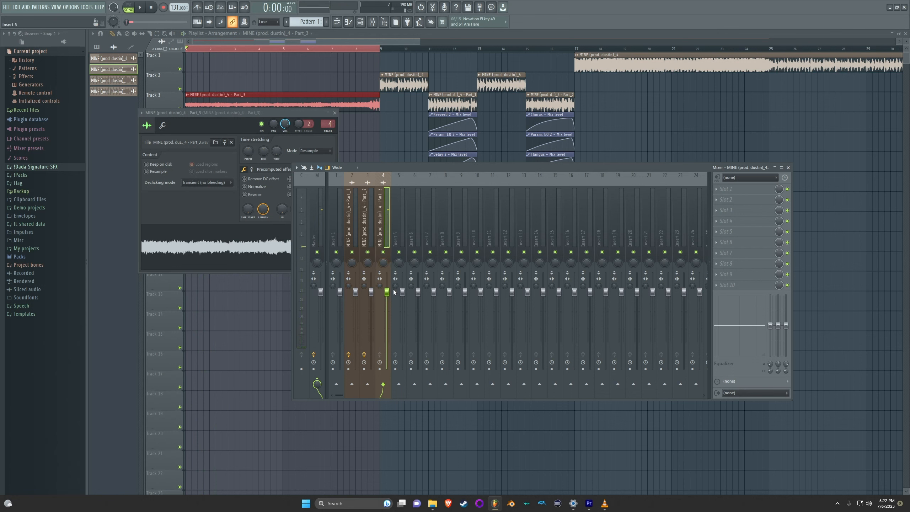
# Automate the Part_3 mixer track's volume over bars 1–9, placing the clip on Track 4 as a curved ramp from minimum, and play it back.
pyautogui.rightClick(393, 292)
pyautogui.click(415, 336)
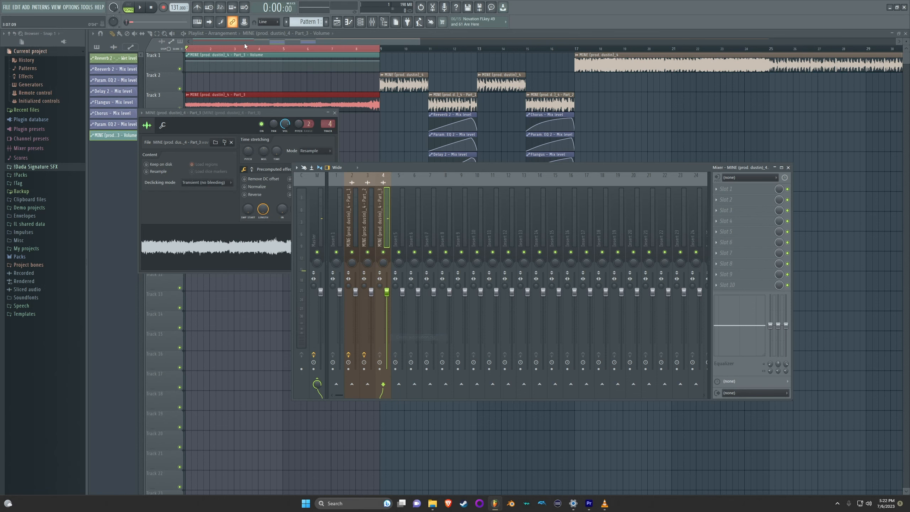
pyautogui.press('F12')
pyautogui.moveTo(227, 58); pyautogui.dragTo(182, 164)
pyautogui.moveTo(283, 126); pyautogui.dragTo(283, 129)
pyautogui.press('space')
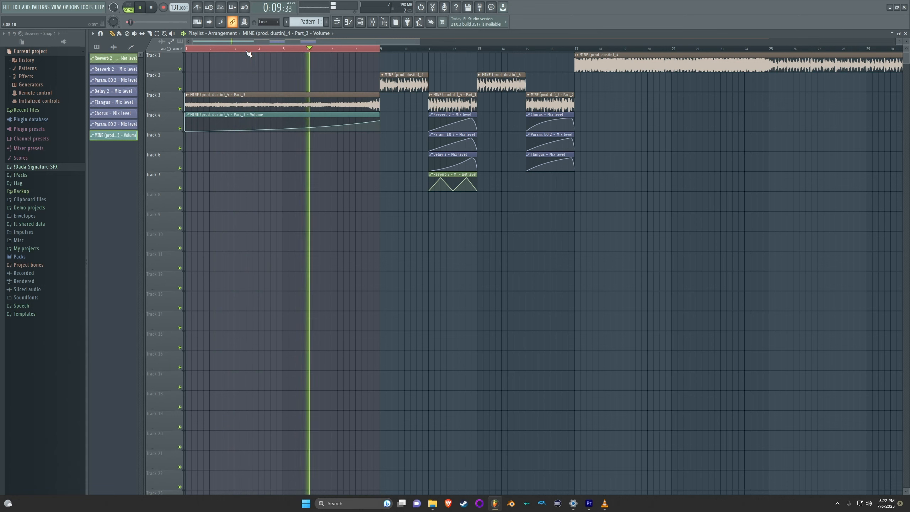
pyautogui.press('space')
# Create a panning automation clip for the Part_3 mixer track over bars 1–9.
pyautogui.click(373, 22)
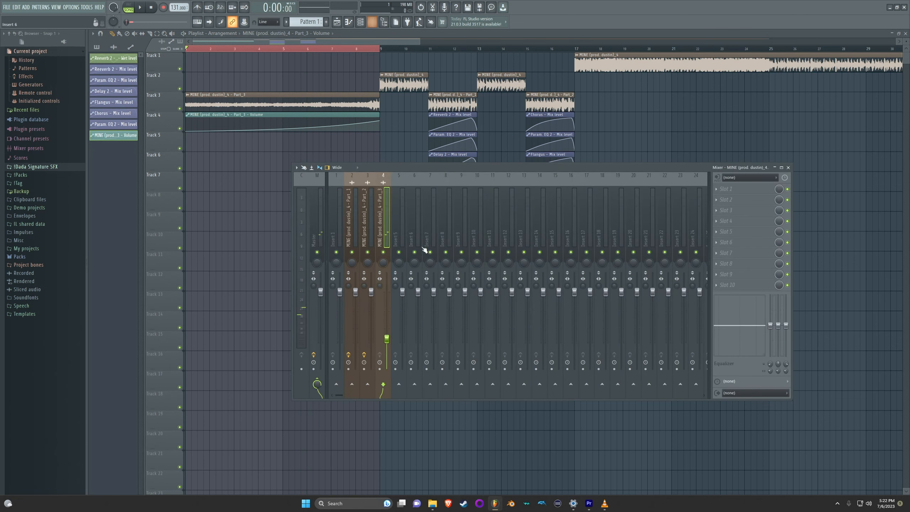
pyautogui.rightClick(383, 263)
pyautogui.click(402, 306)
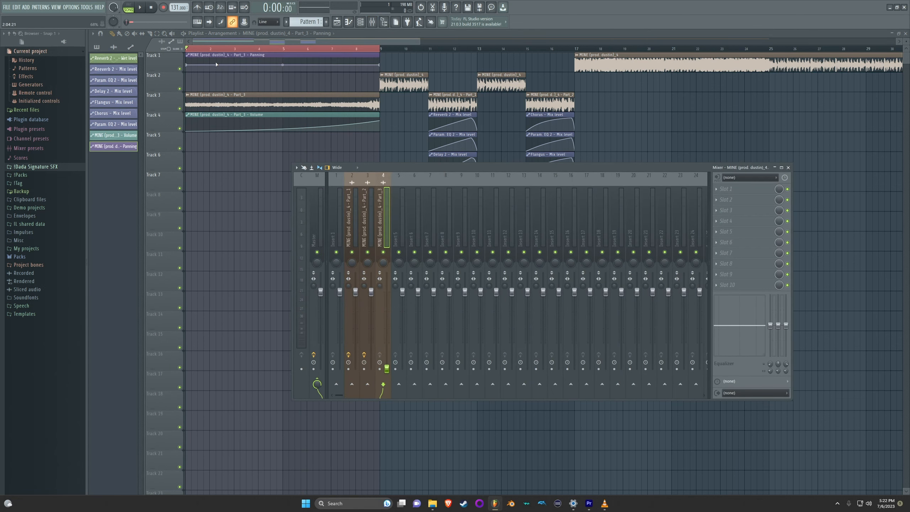
# Shape the panning clip with alternating low and high points at bars 2 through 7 and move it to Track 5.
pyautogui.rightClick(232, 59)
pyautogui.rightClick(259, 71)
pyautogui.rightClick(329, 59)
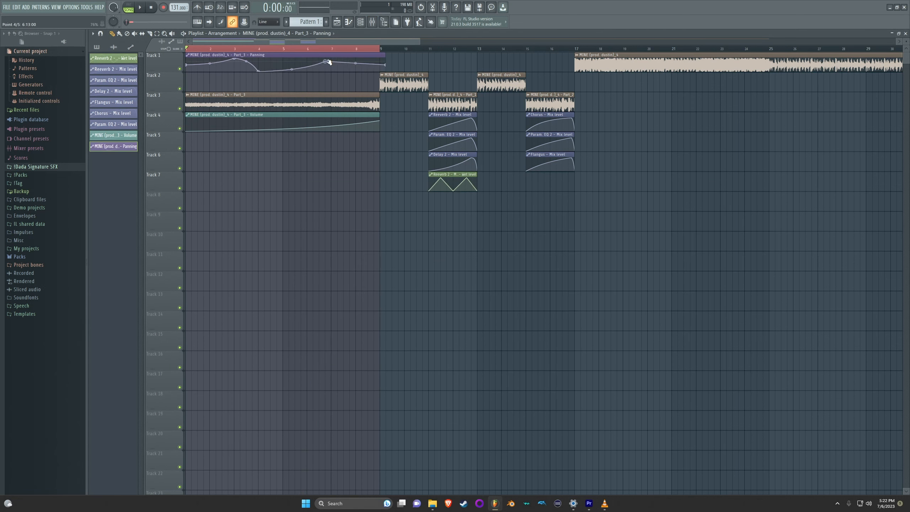
pyautogui.rightClick(283, 58)
pyautogui.rightClick(307, 72)
pyautogui.rightClick(210, 71)
pyautogui.doubleClick(246, 55)
pyautogui.click(247, 54)
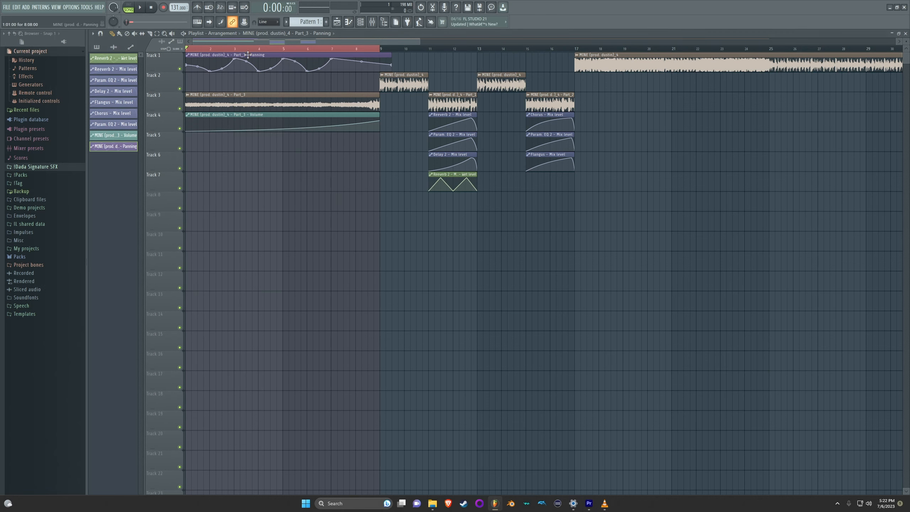
pyautogui.moveTo(247, 54); pyautogui.dragTo(247, 134)
# Raise the start point of the Part_3 volume clip close to its end level and play back the intro.
pyautogui.press('space')
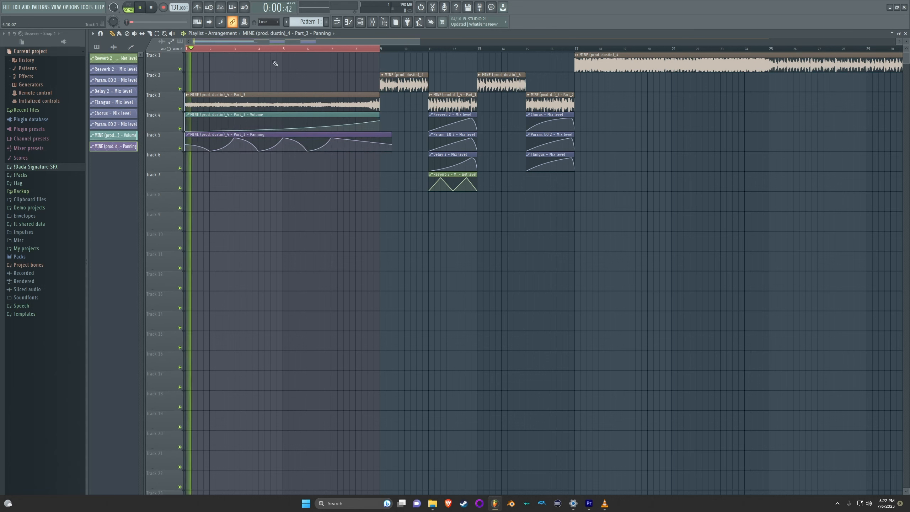
pyautogui.press('space')
pyautogui.moveTo(188, 130); pyautogui.dragTo(187, 121)
pyautogui.press('space')
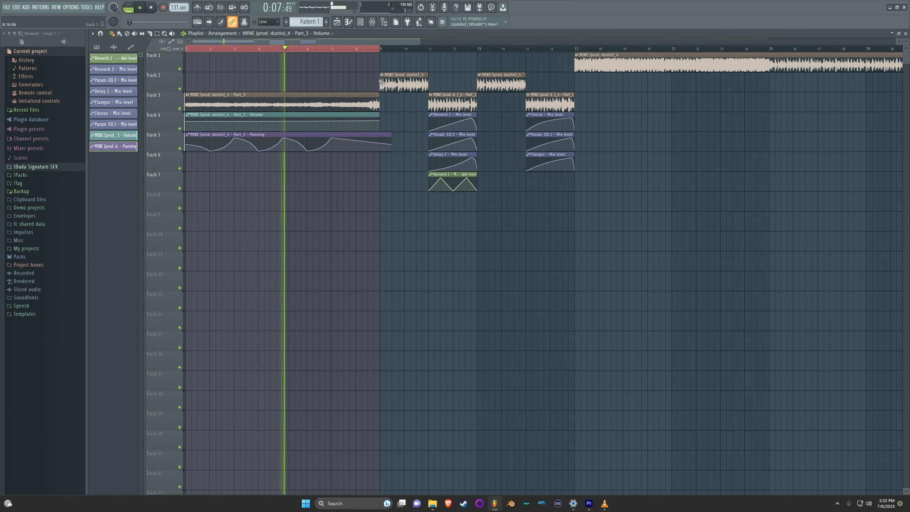
pyautogui.press('space')
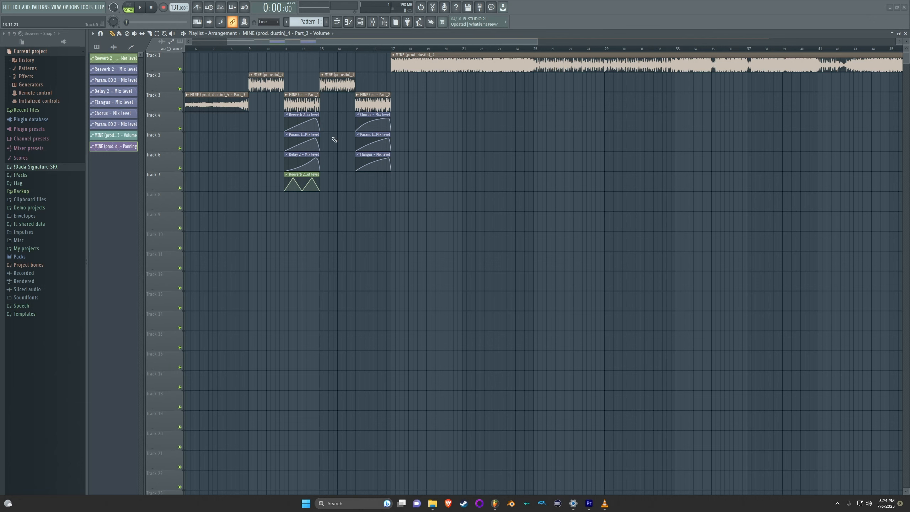
# Place sample 16 from the Best Whooshes folder of !Dada Signature SFX on Track 8, with its swell peaking at bar 13.
pyautogui.click(279, 50)
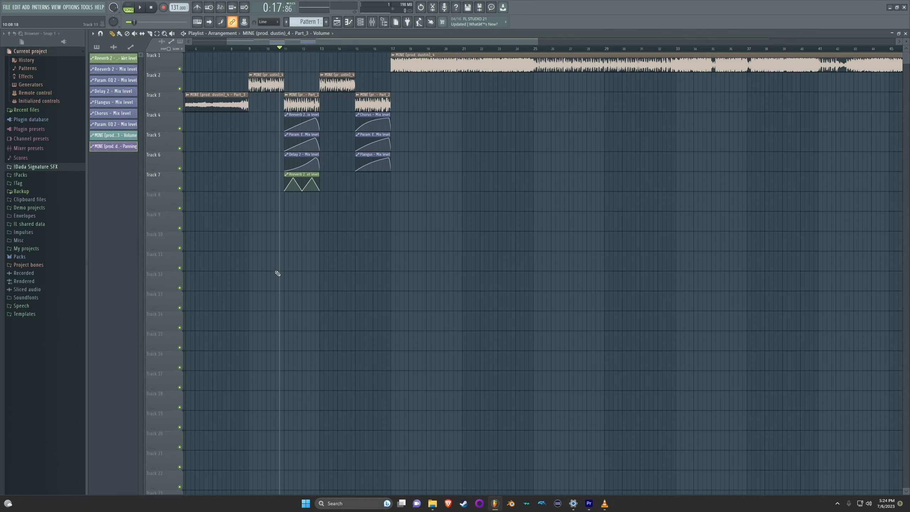
pyautogui.scroll(5, 278, 272)
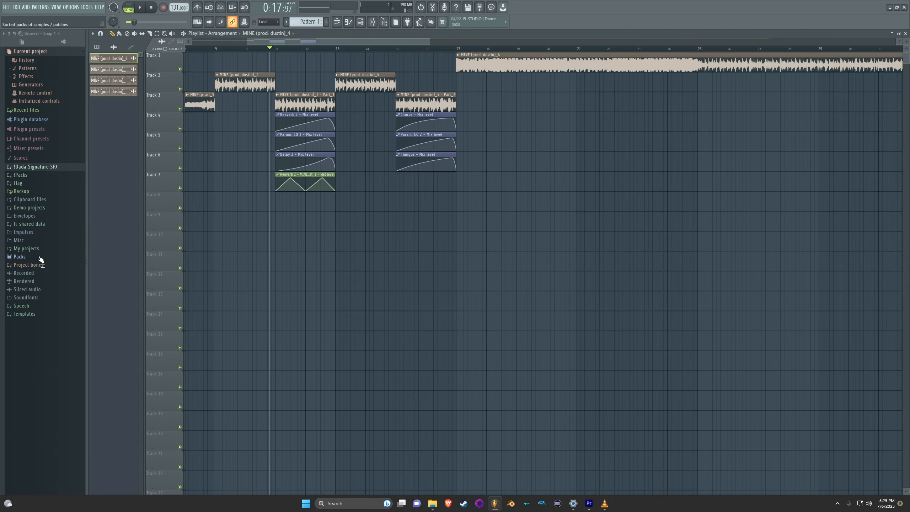
pyautogui.click(55, 167)
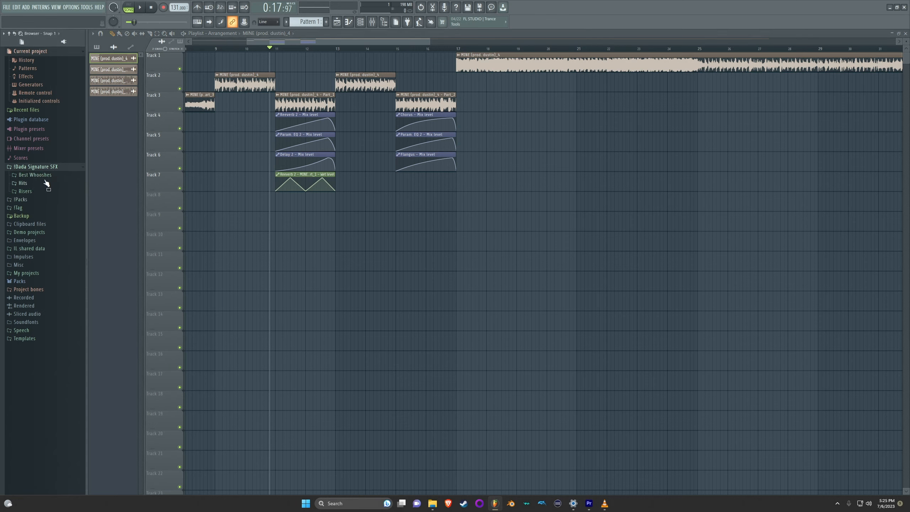
pyautogui.click(50, 175)
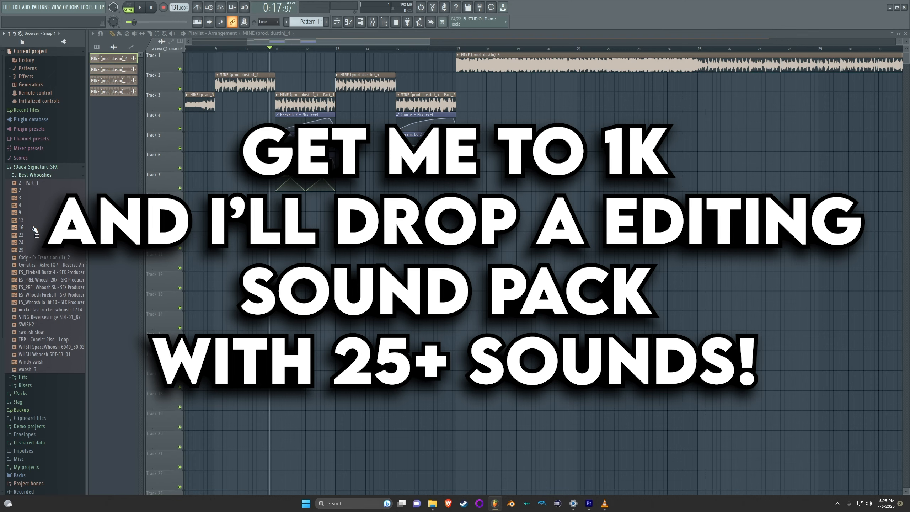
pyautogui.moveTo(34, 229); pyautogui.dragTo(505, 211)
pyautogui.scroll(5, 519, 261)
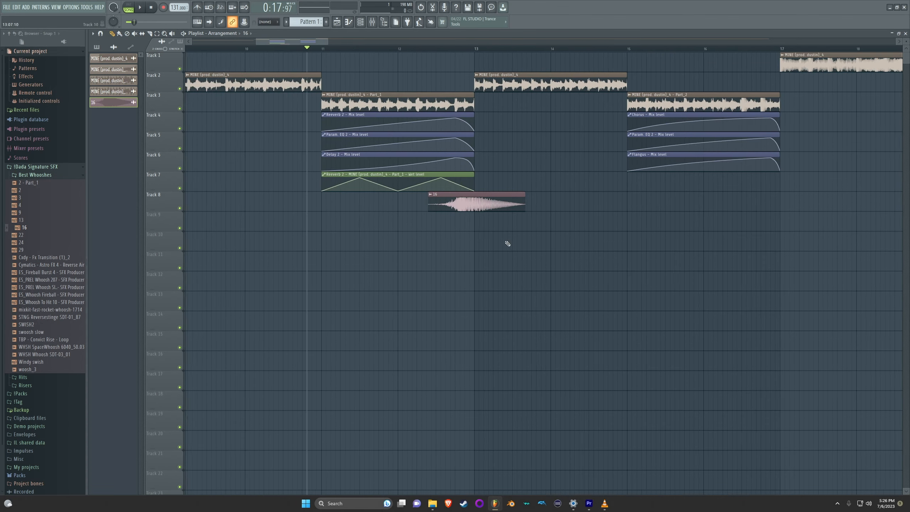
pyautogui.moveTo(448, 218); pyautogui.dragTo(630, 219)
pyautogui.scroll(-5, 474, 196)
# Route whoosh sample 16 to mixer track 5, lower its volume slightly, and play back the bar 13 transition.
pyautogui.doubleClick(475, 195)
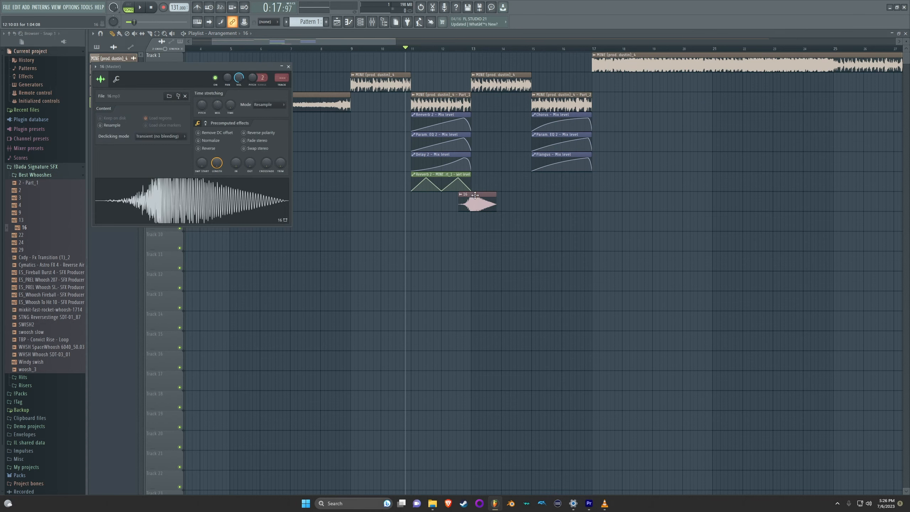
pyautogui.hotkey('ctrl', 'l')
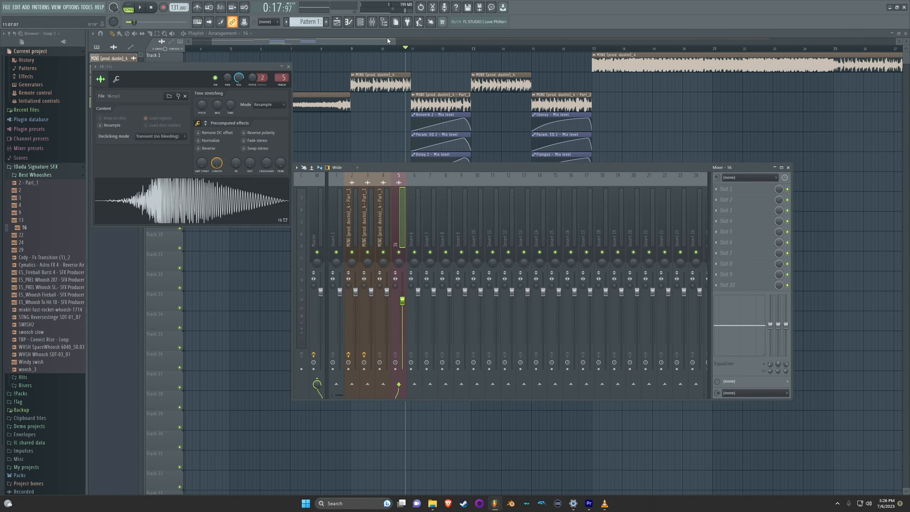
pyautogui.press('F12')
pyautogui.press('space')
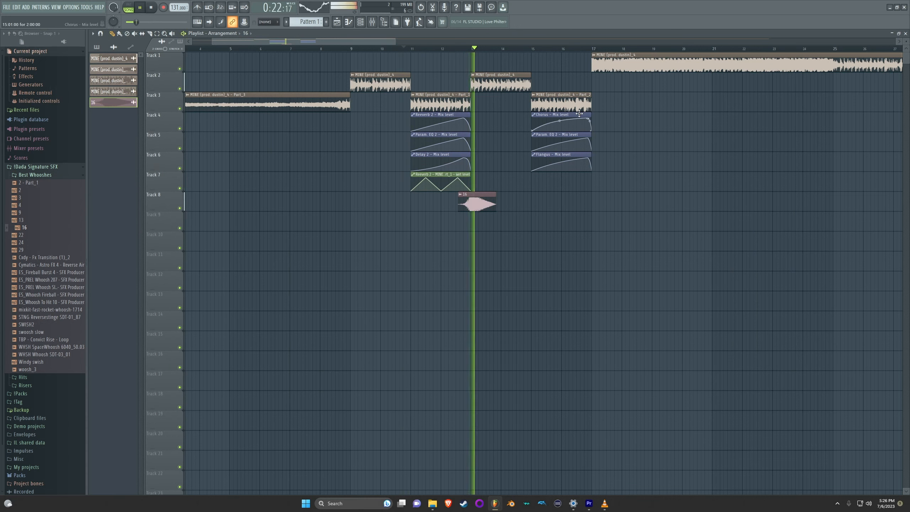
pyautogui.press('space')
pyautogui.press('F9')
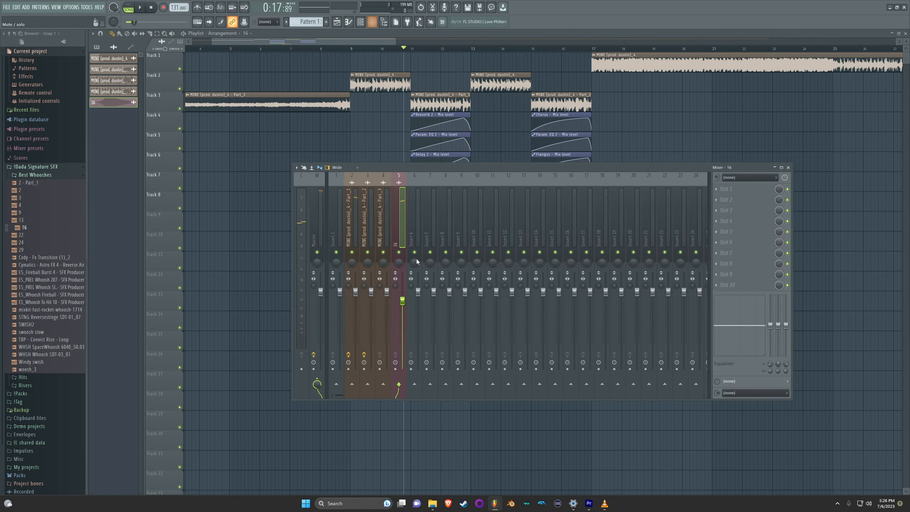
pyautogui.press('F9')
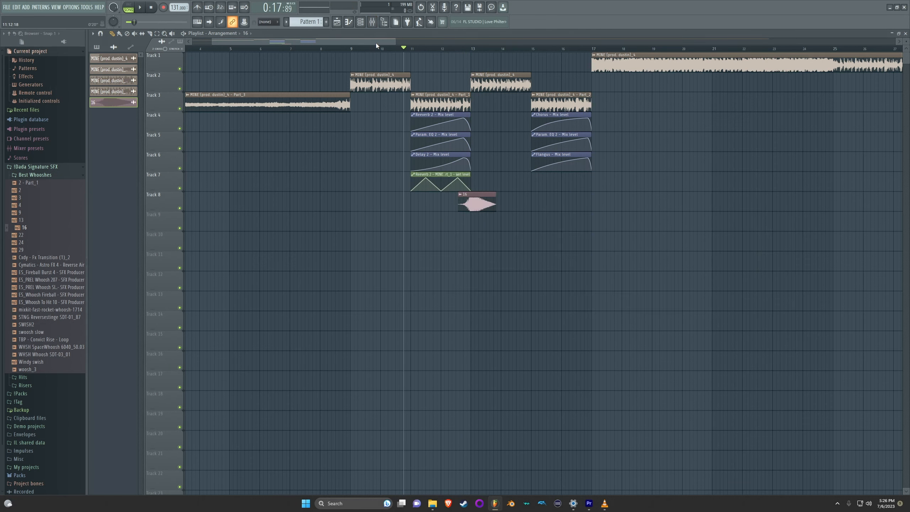
# Place Best Whooshes sample 3 on Track 8 and align its swell with the start of bar 17.
pyautogui.moveTo(395, 42); pyautogui.dragTo(456, 47)
pyautogui.scroll(2, 449, 235)
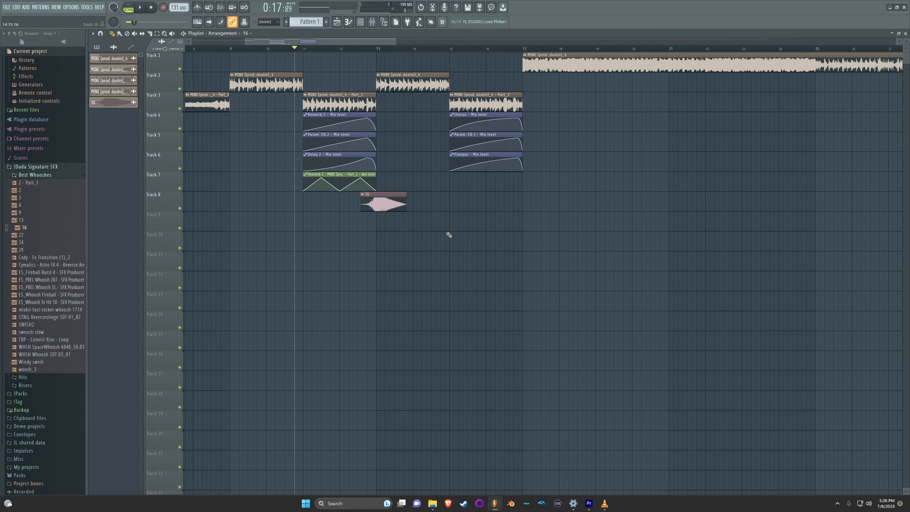
pyautogui.click(21, 198)
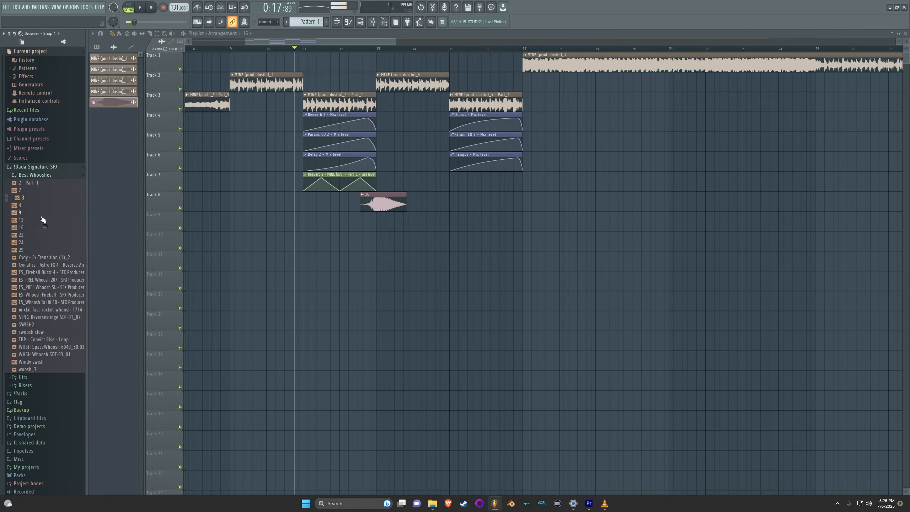
pyautogui.moveTo(22, 198); pyautogui.dragTo(523, 202)
pyautogui.scroll(4, 523, 202)
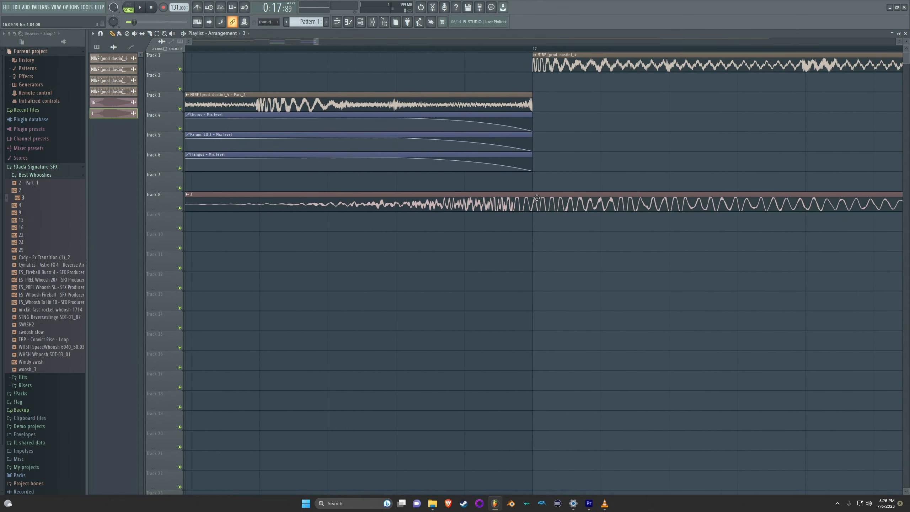
pyautogui.moveTo(536, 201); pyautogui.dragTo(560, 206)
pyautogui.scroll(-6, 525, 224)
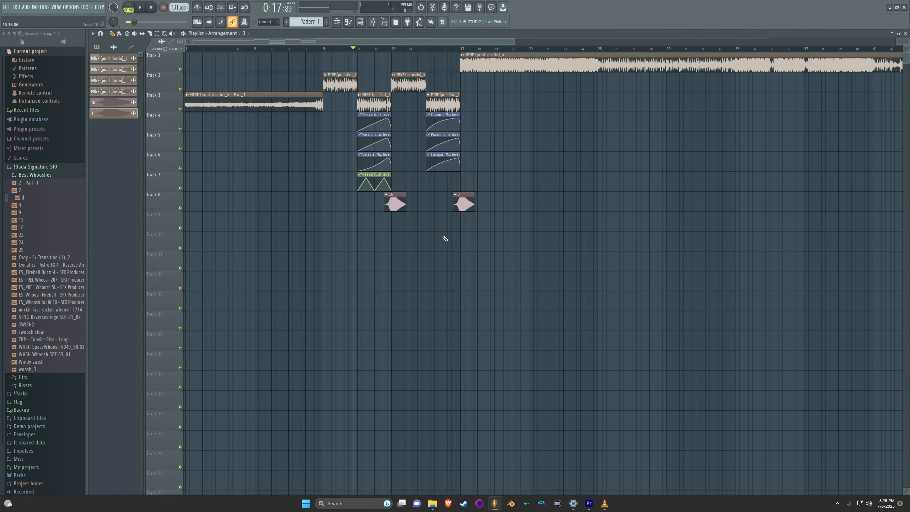
pyautogui.scroll(5, 392, 280)
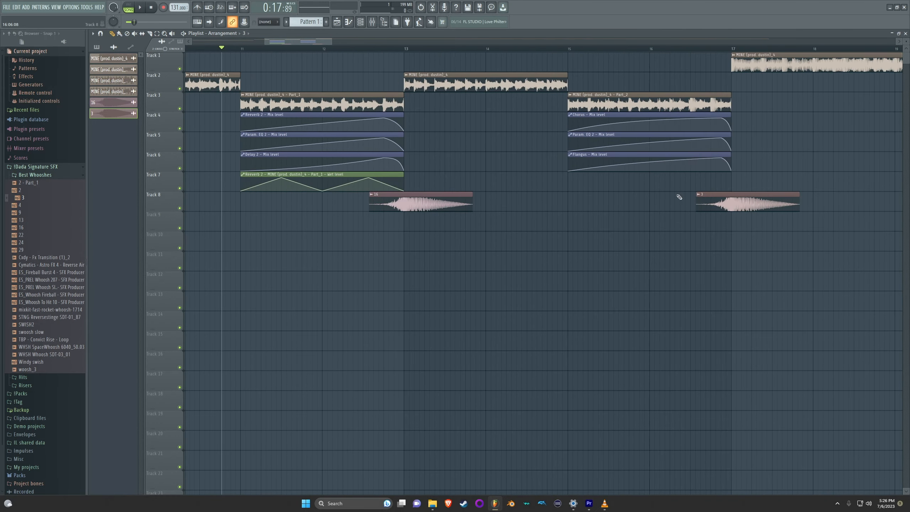
# Route whoosh sample 3 to mixer track 6 and lower its volume slightly.
pyautogui.scroll(-2, 456, 115)
pyautogui.doubleClick(608, 202)
pyautogui.press('F9')
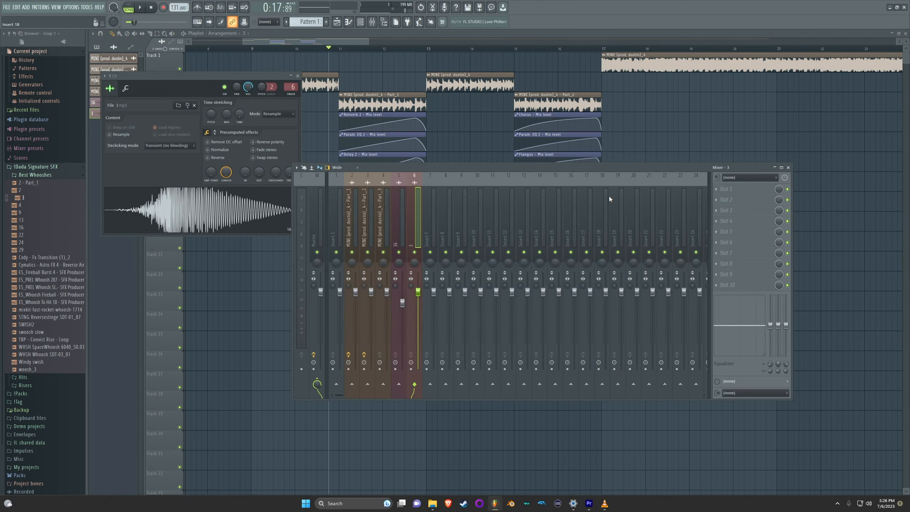
pyautogui.moveTo(416, 294); pyautogui.dragTo(416, 301)
pyautogui.press('F12')
# Play back the transition into bar 17 with whoosh sample 3.
pyautogui.press('space')
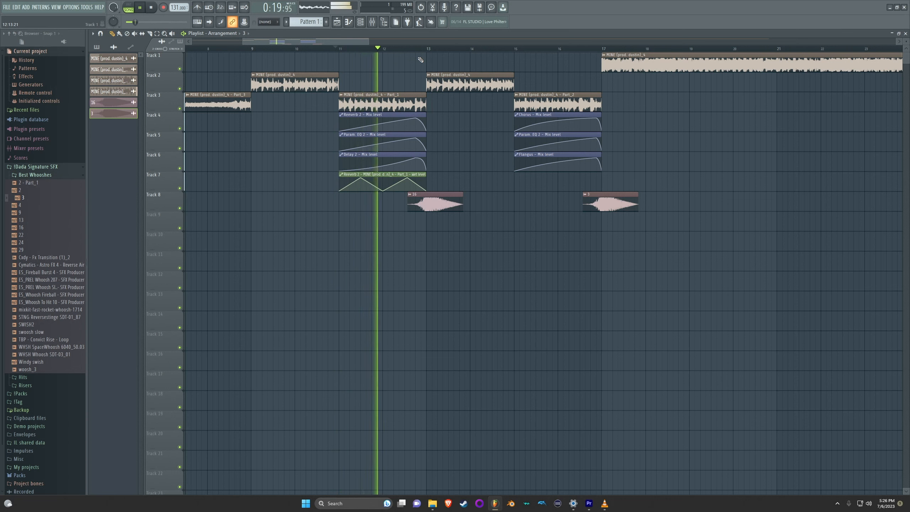
pyautogui.click(573, 50)
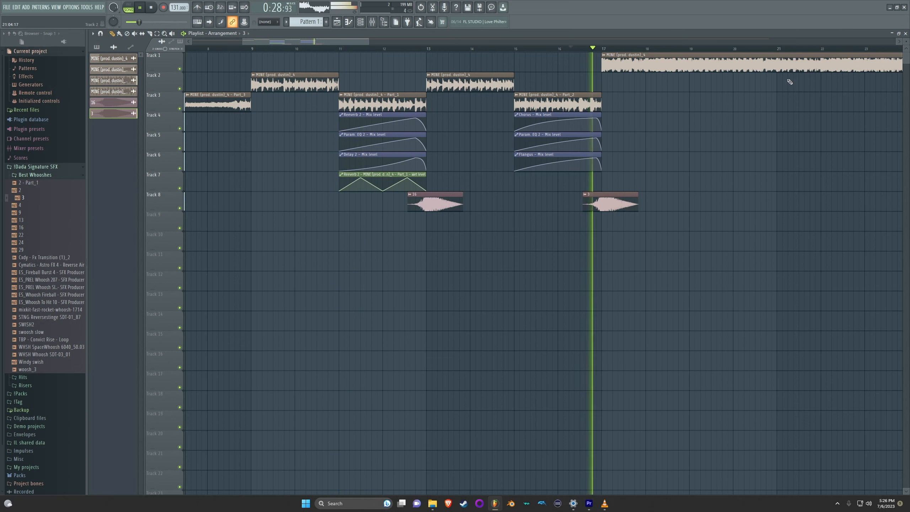
pyautogui.press('space')
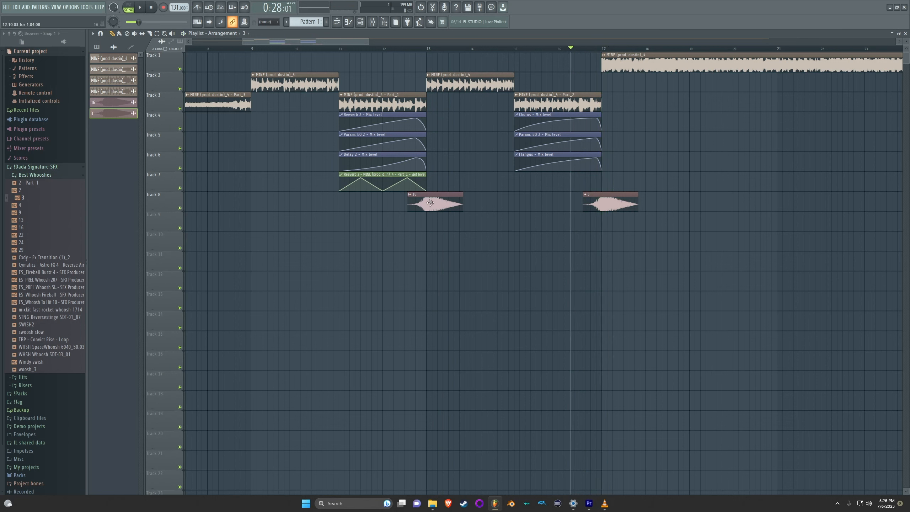
# Place ES_PE-Power Up 13 from the Risers folder on Track 9, spanning bars 11 to 13 under the Part_1 slice.
pyautogui.click(40, 176)
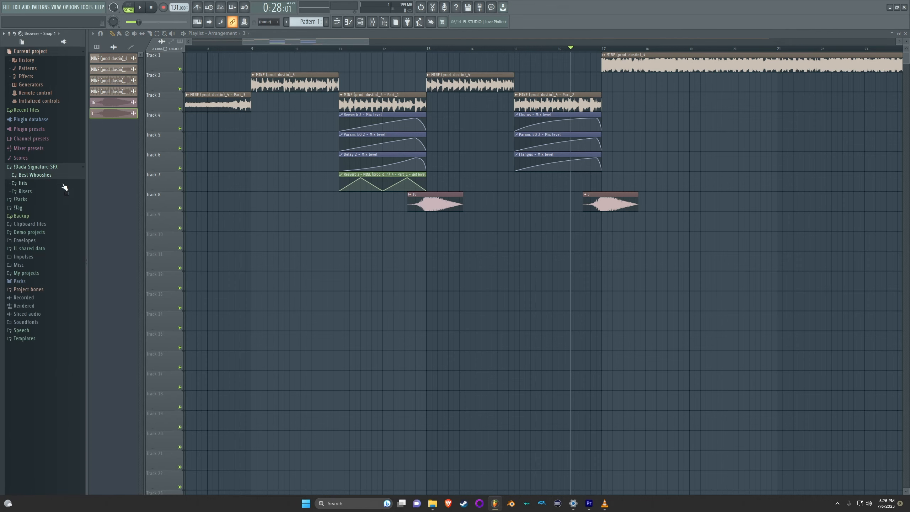
pyautogui.click(43, 191)
pyautogui.moveTo(45, 264); pyautogui.dragTo(497, 225)
pyautogui.scroll(4, 384, 238)
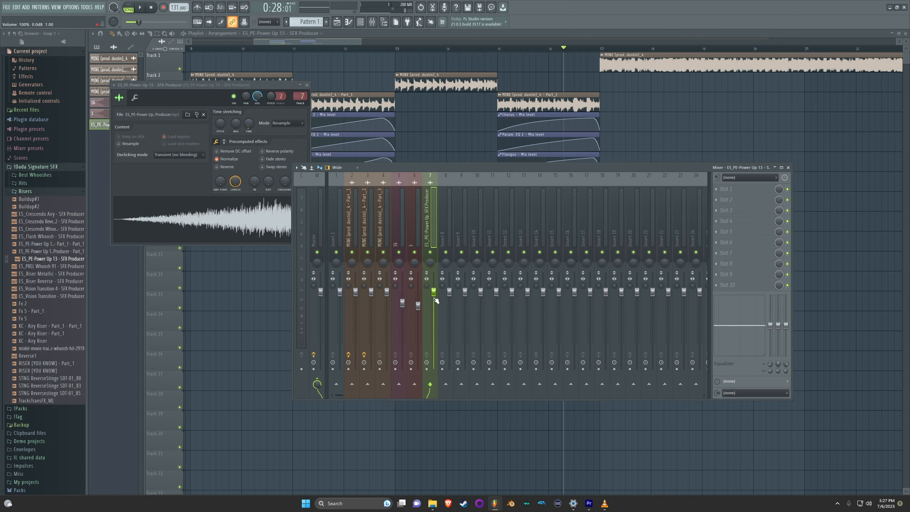
# Lower the volume of the Power Up 13 riser on mixer track 7 and play back the build-up from bar 11.
pyautogui.moveTo(434, 291); pyautogui.dragTo(434, 296)
pyautogui.click(357, 41)
pyautogui.click(294, 48)
pyautogui.press('space')
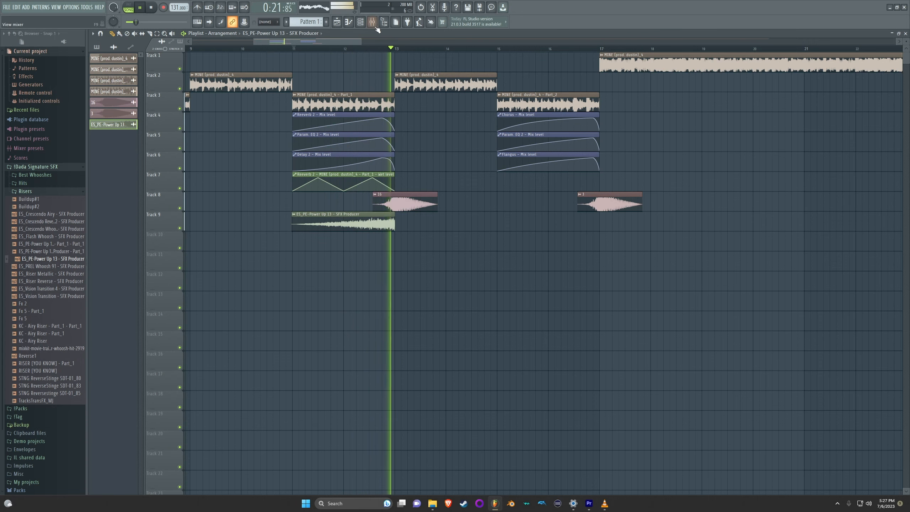
pyautogui.press('space')
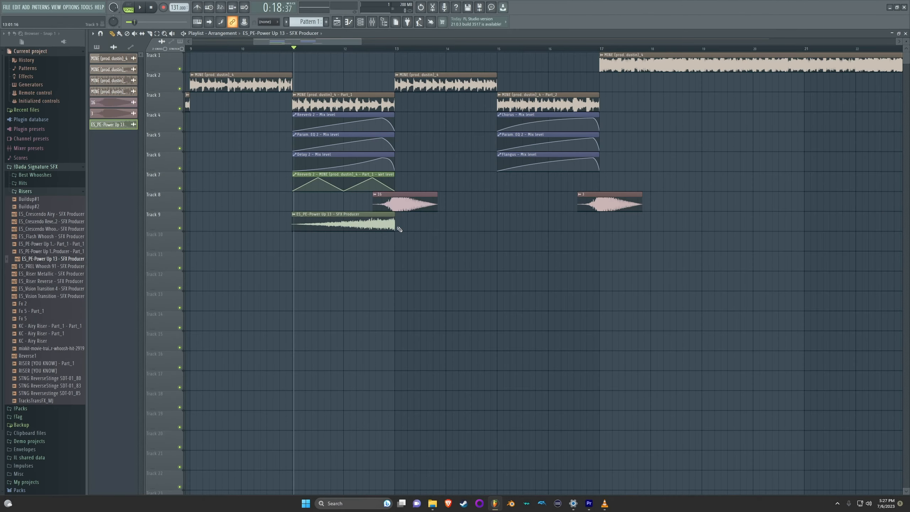
pyautogui.moveTo(396, 226); pyautogui.dragTo(548, 237)
pyautogui.moveTo(591, 234); pyautogui.dragTo(697, 254)
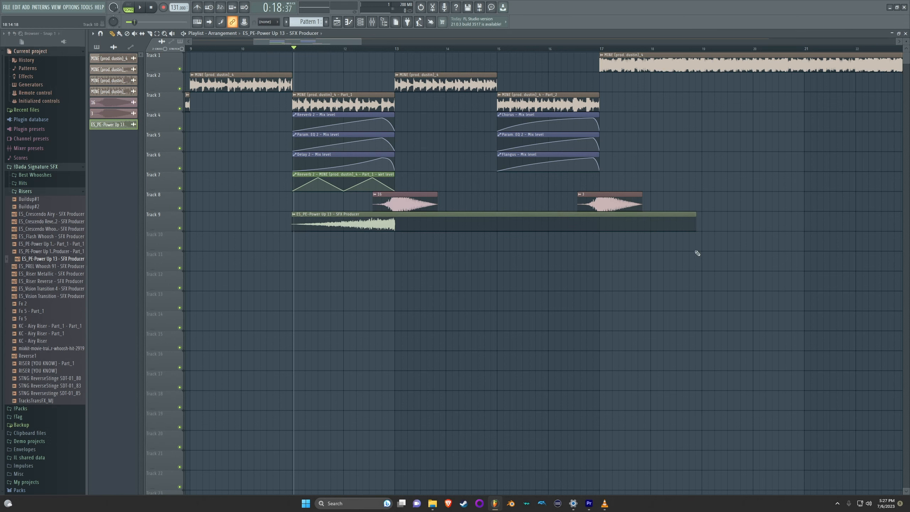
pyautogui.hotkey('ctrl', 'z')
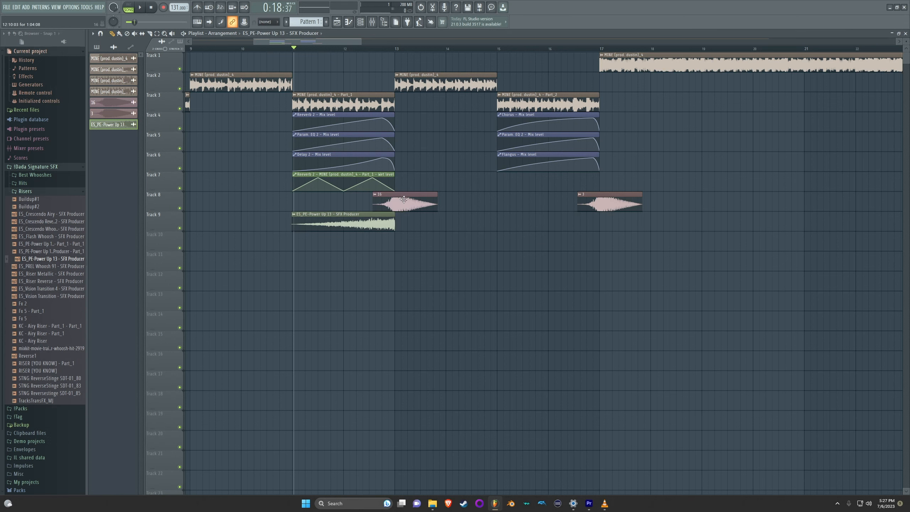
pyautogui.moveTo(399, 226); pyautogui.dragTo(660, 251)
pyautogui.hotkey('ctrl', 'z')
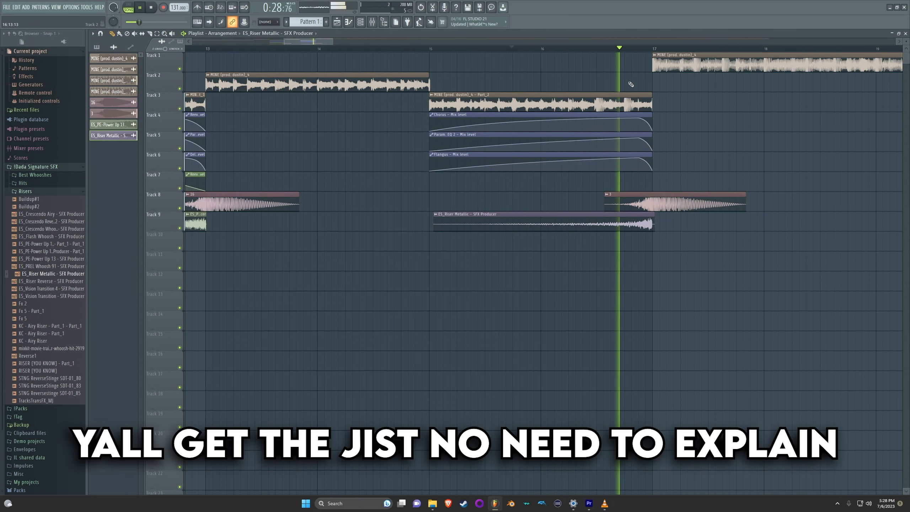
# Play back the ES_Riser Metallic build-up on Track 9 into bar 17 to check its alignment.
pyautogui.press('space')
pyautogui.moveTo(645, 226); pyautogui.dragTo(645, 226)
pyautogui.press('space')
pyautogui.scroll(-6, 506, 201)
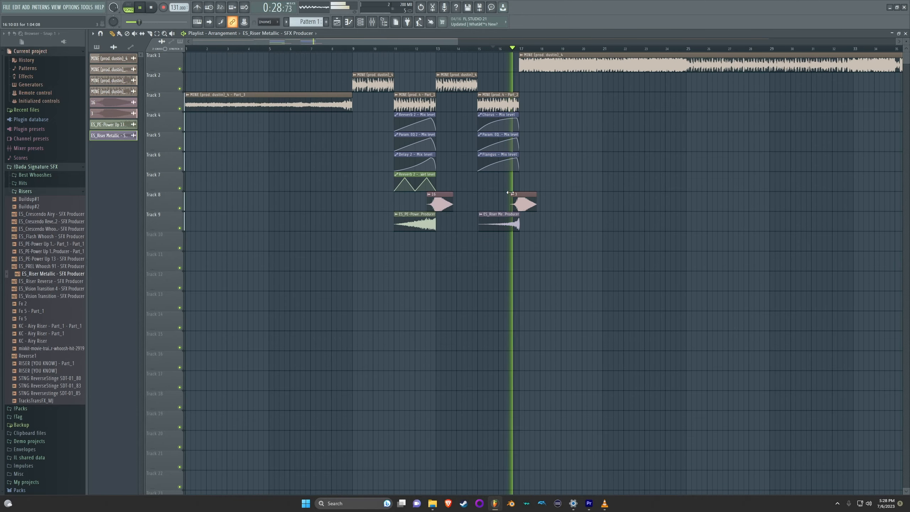
pyautogui.press('space')
# Place WONDAGURL_fx_01 from the Hits folder on Track 10, with its impact aligned to the start of bar 17.
pyautogui.click(2, 193)
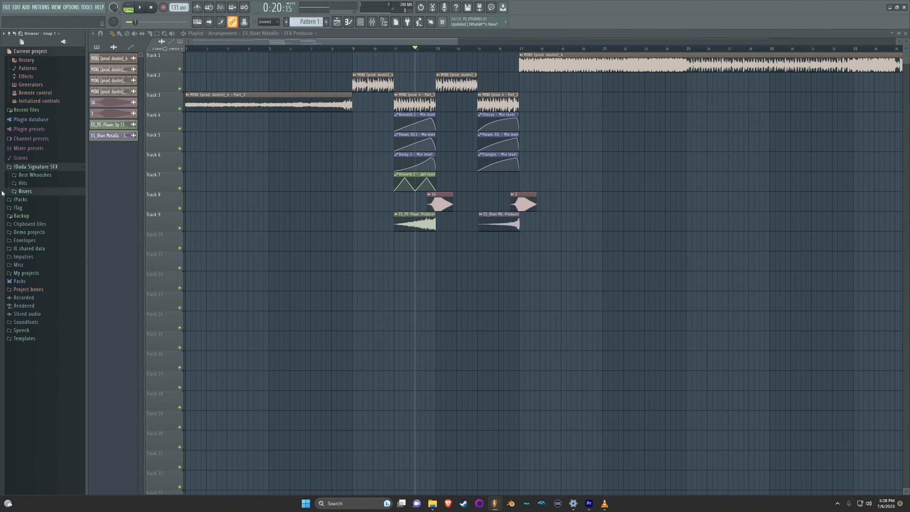
pyautogui.click(25, 184)
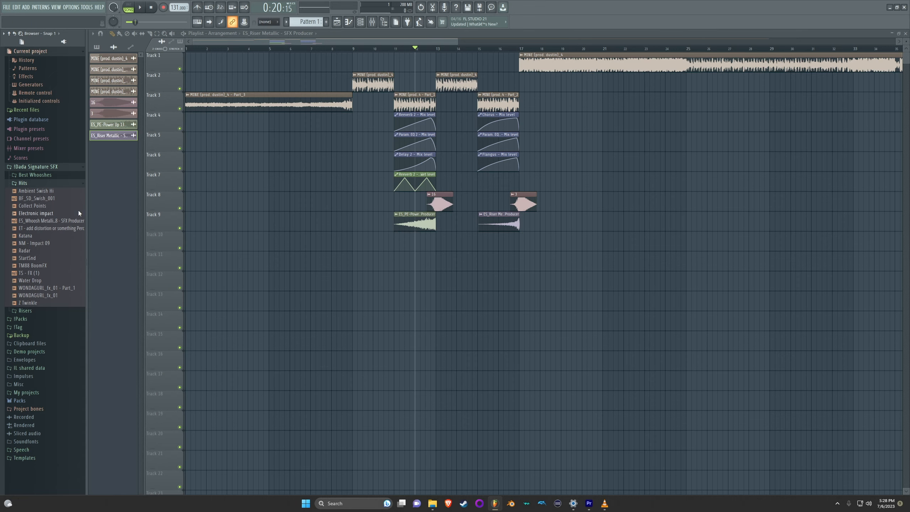
pyautogui.moveTo(38, 295); pyautogui.dragTo(620, 249)
pyautogui.scroll(6, 517, 273)
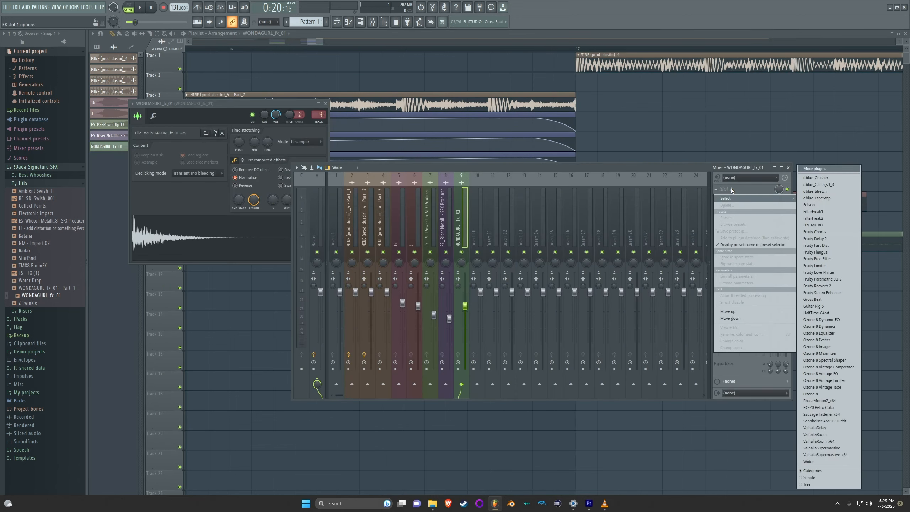
# Add Fruity Reverb 2 to the WONDAGURL_fx_01 mixer track and play back the hit at bar 17.
pyautogui.click(835, 284)
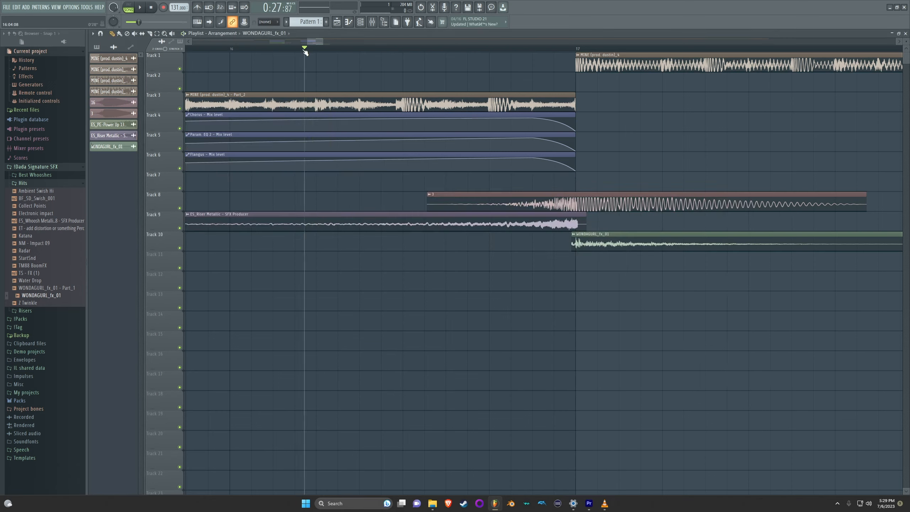
pyautogui.press('space')
pyautogui.scroll(-8, 465, 93)
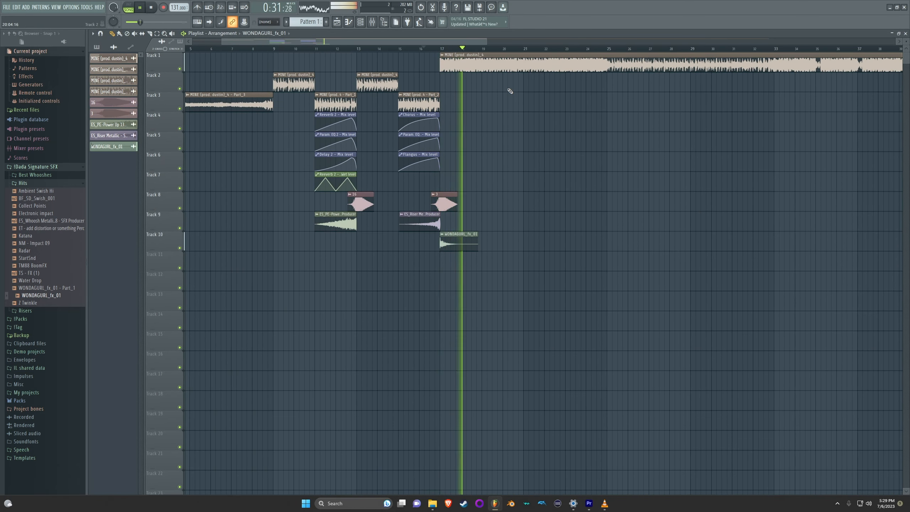
pyautogui.press('space')
pyautogui.scroll(-3, 385, 167)
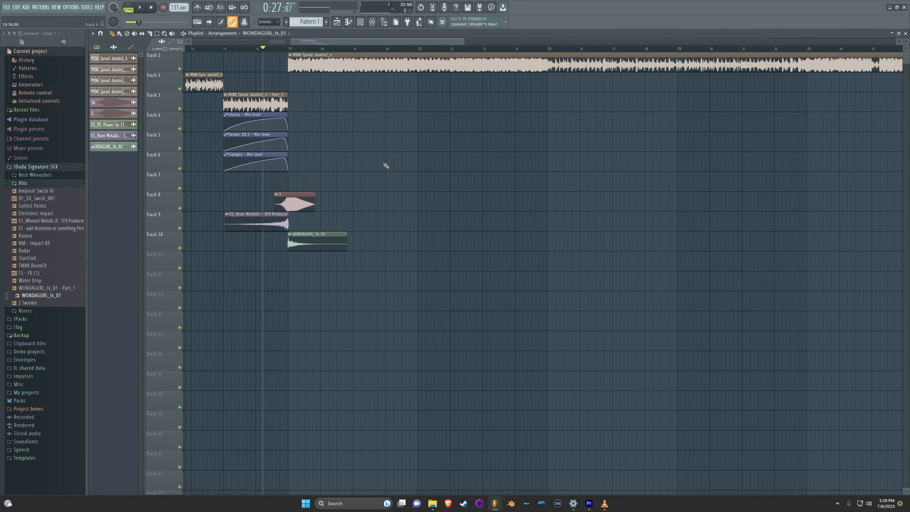
# Play back the finished edit from about bar 10 through the drop at bar 17.
pyautogui.scroll(7, 255, 79)
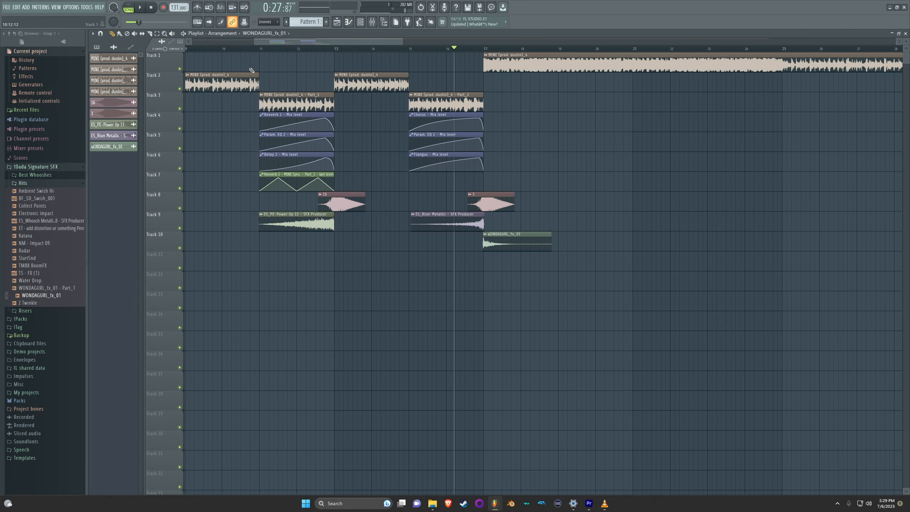
pyautogui.click(229, 49)
pyautogui.press('space')
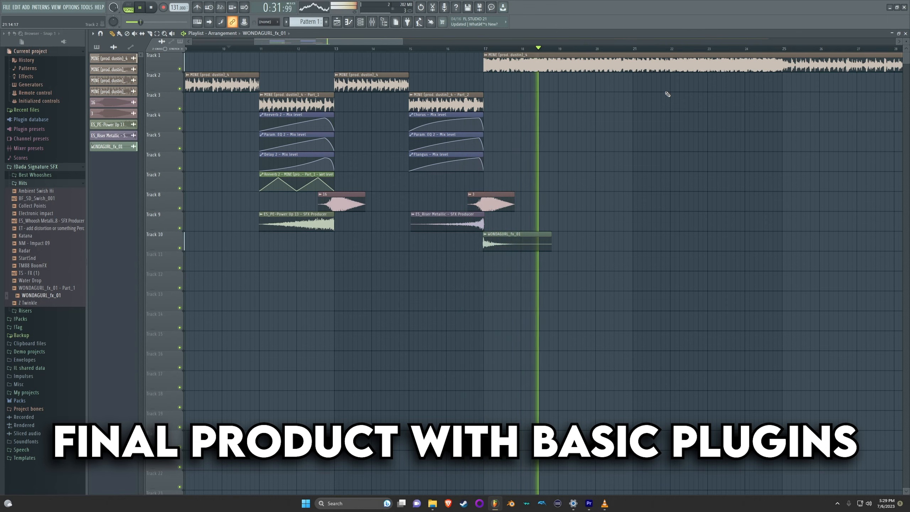
pyautogui.press('space')
pyautogui.scroll(-5, 601, 116)
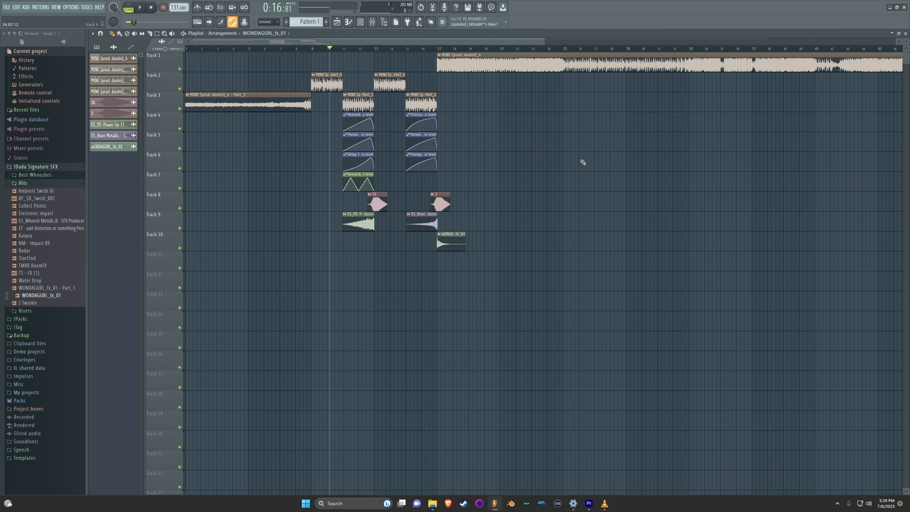